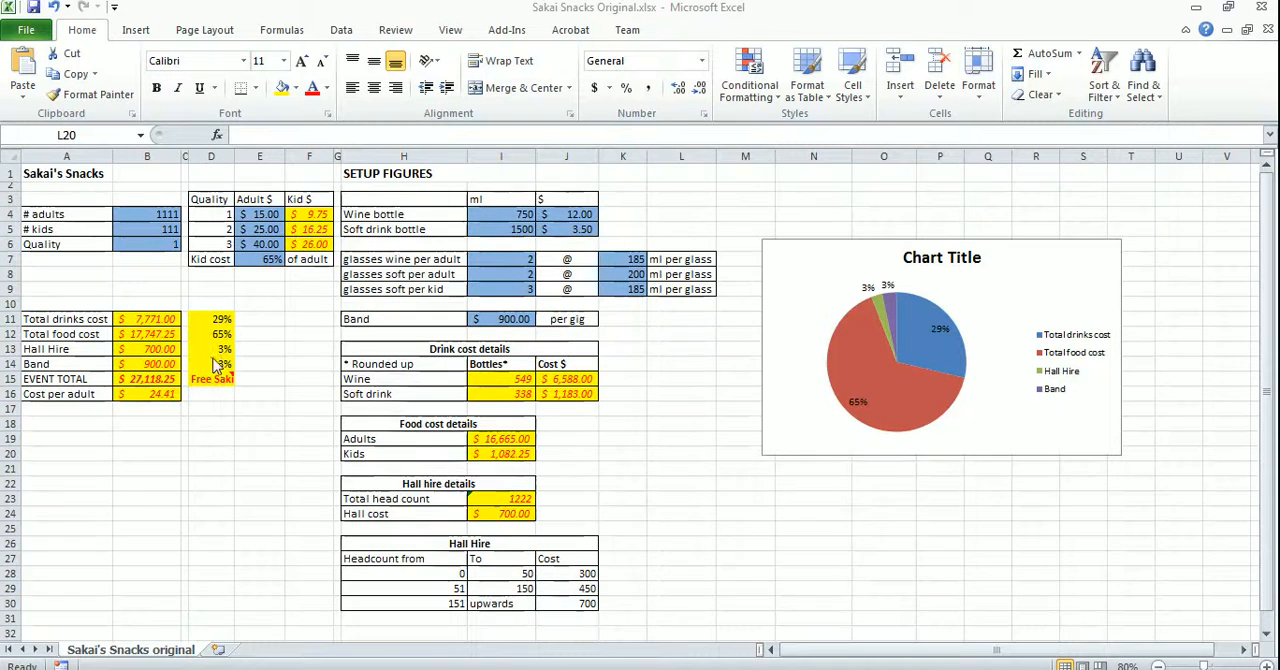
# Replace the pie chart's placeholder title with "Sakai's Snacks Cost Breakdown ($)"
pyautogui.click(590, 667)
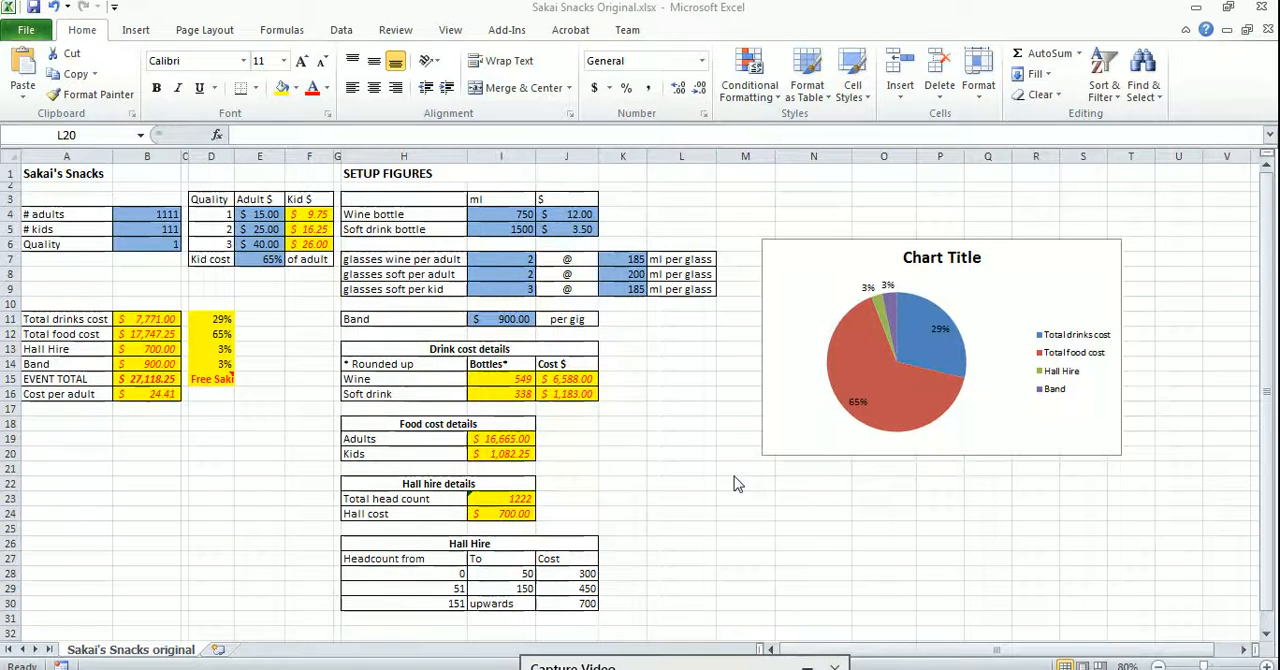
pyautogui.doubleClick(928, 262)
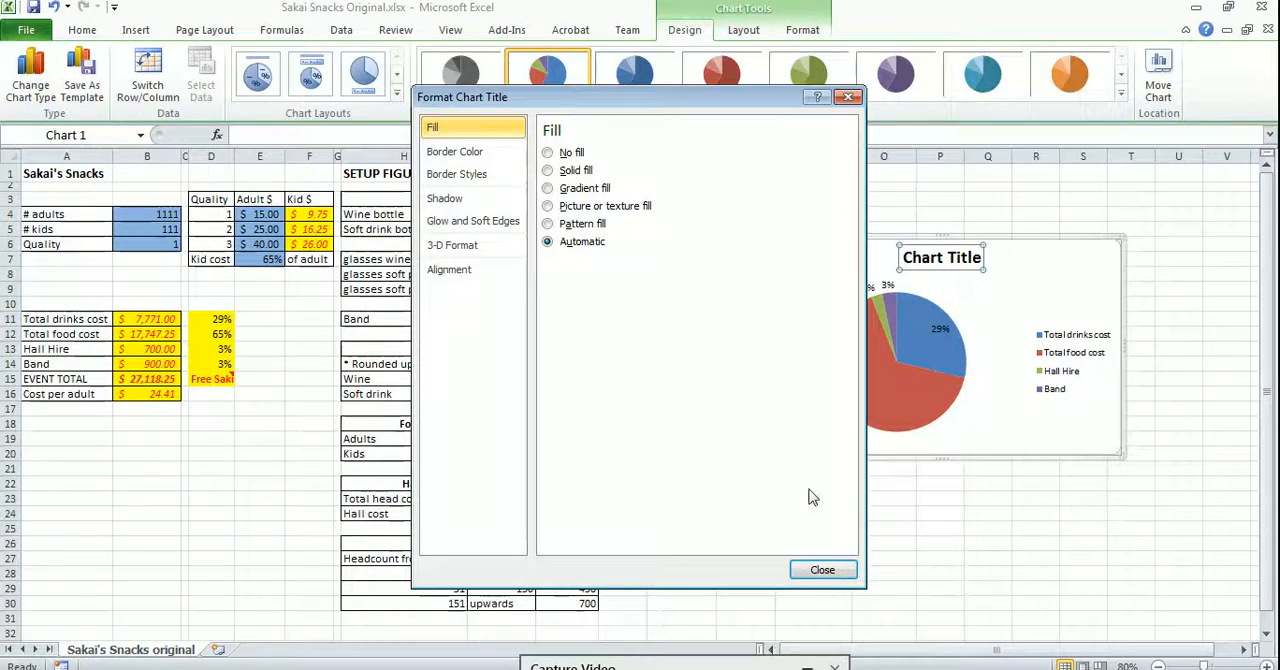
pyautogui.click(820, 572)
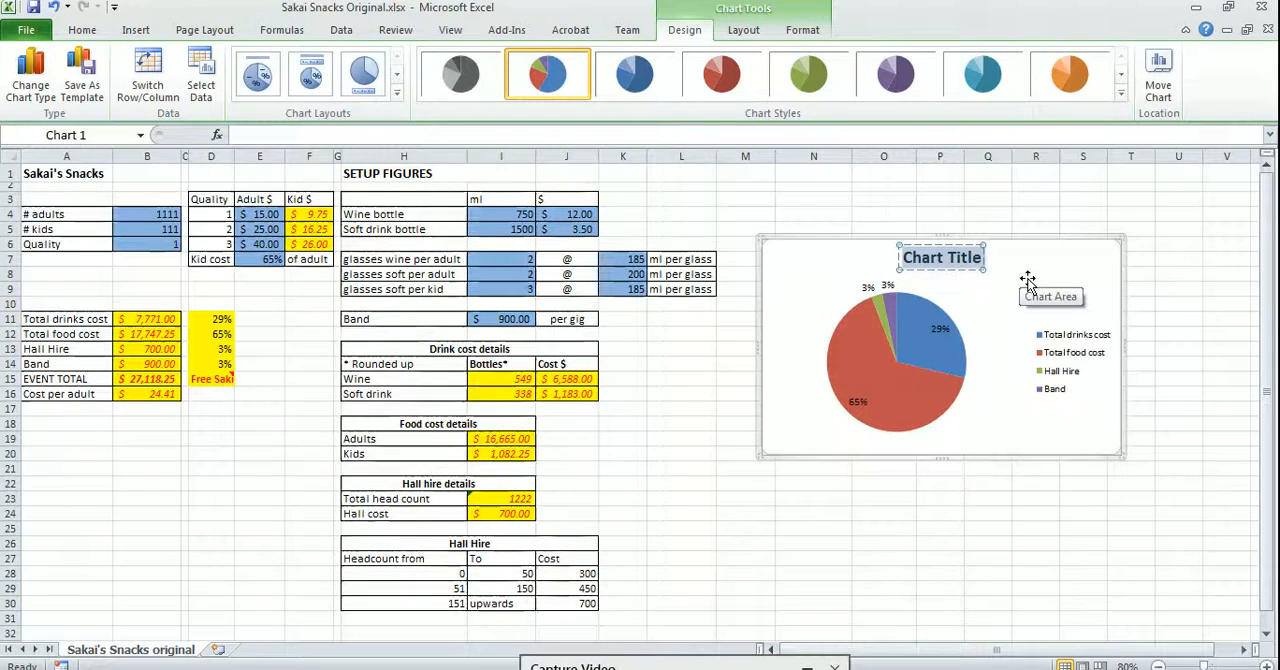
pyautogui.write("Sakai's S")
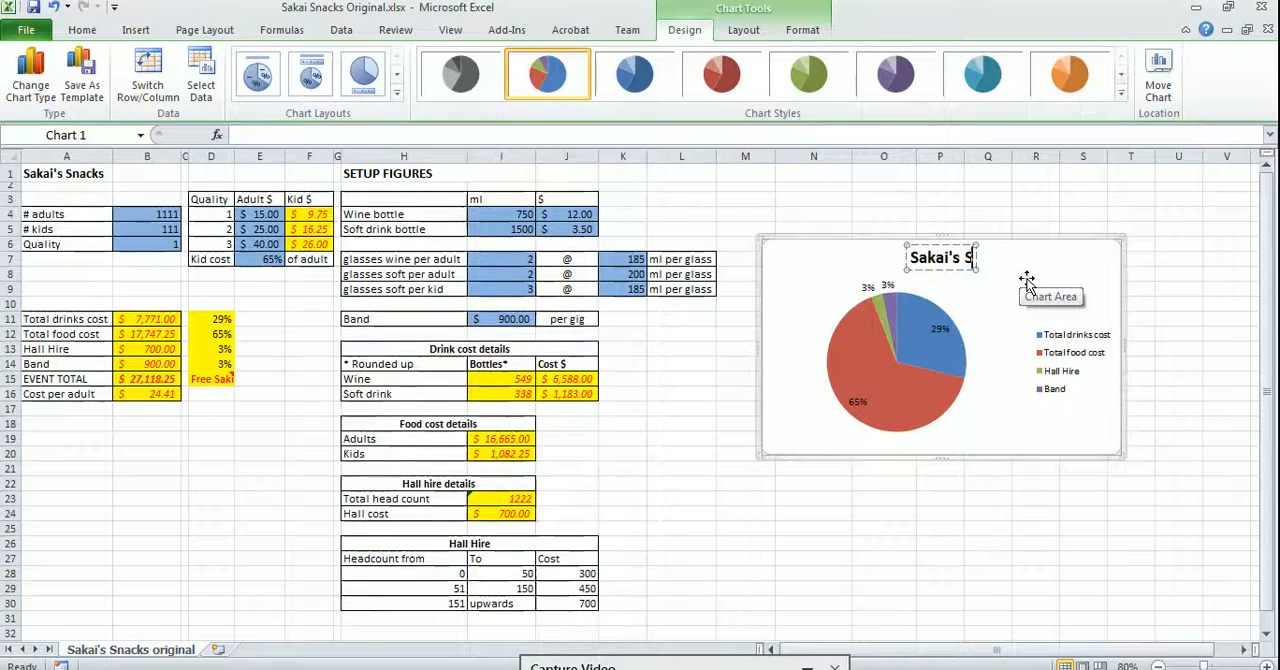
pyautogui.write('nacks C')
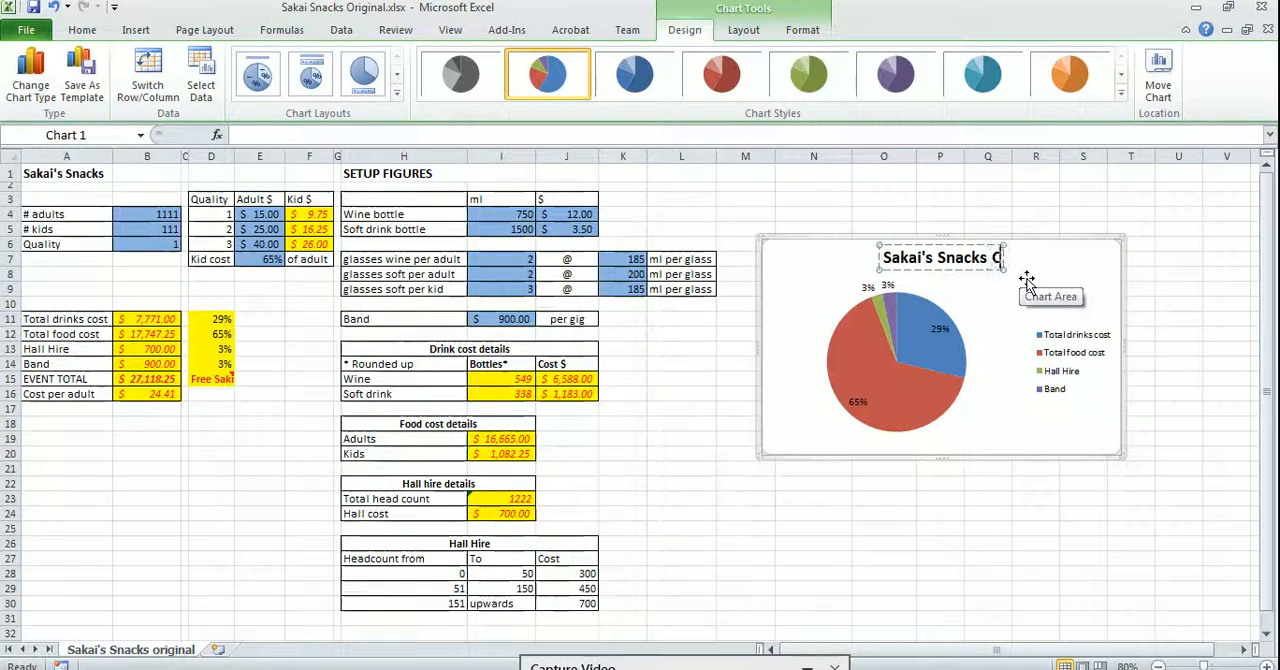
pyautogui.write('ost Brewa')
pyautogui.press('BackSpace')
pyautogui.press('BackSpace')
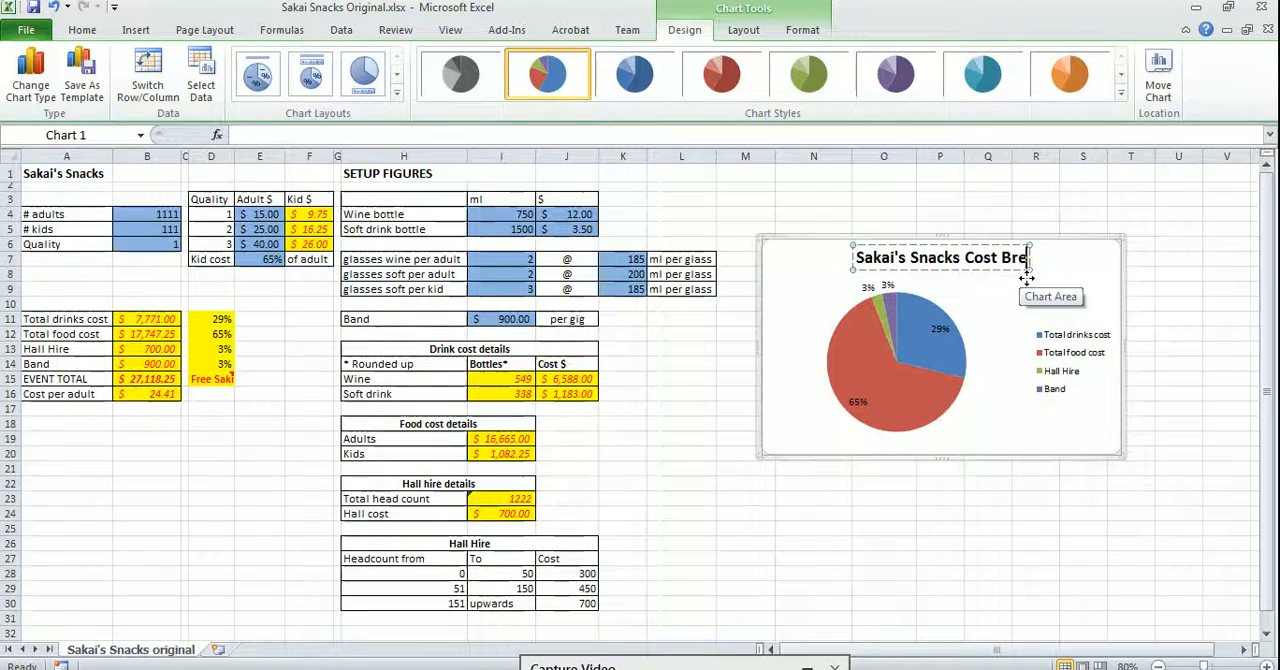
pyautogui.write('akedown (')
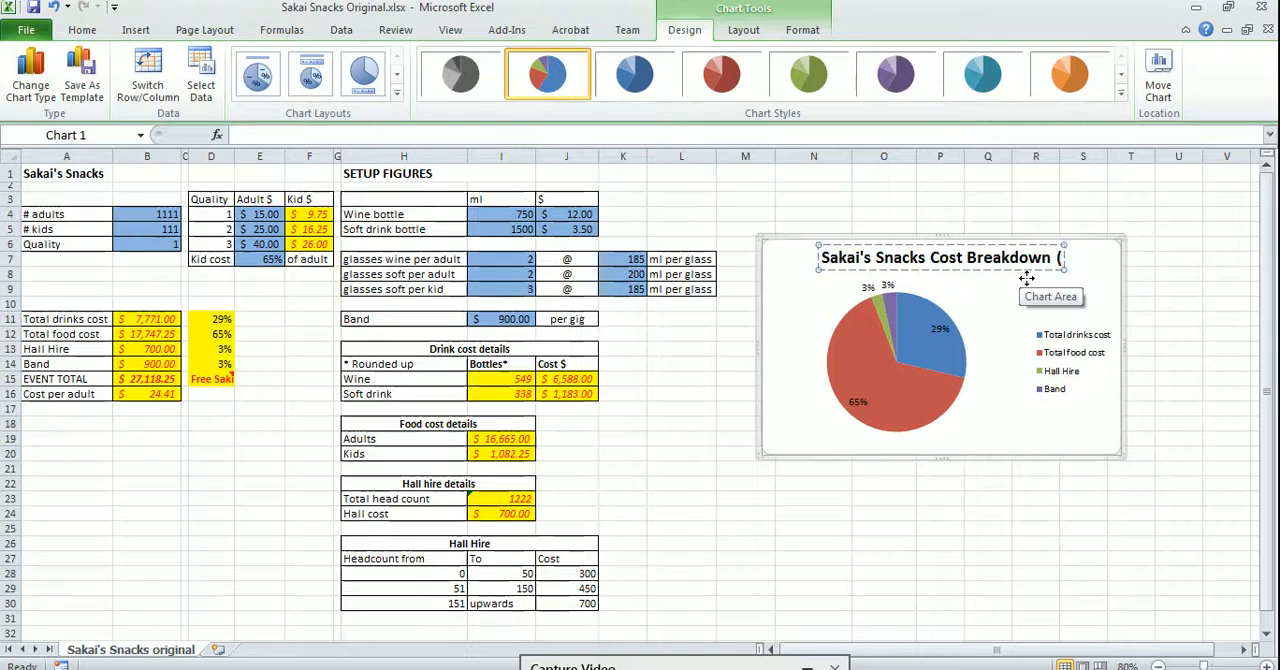
pyautogui.write('$)')
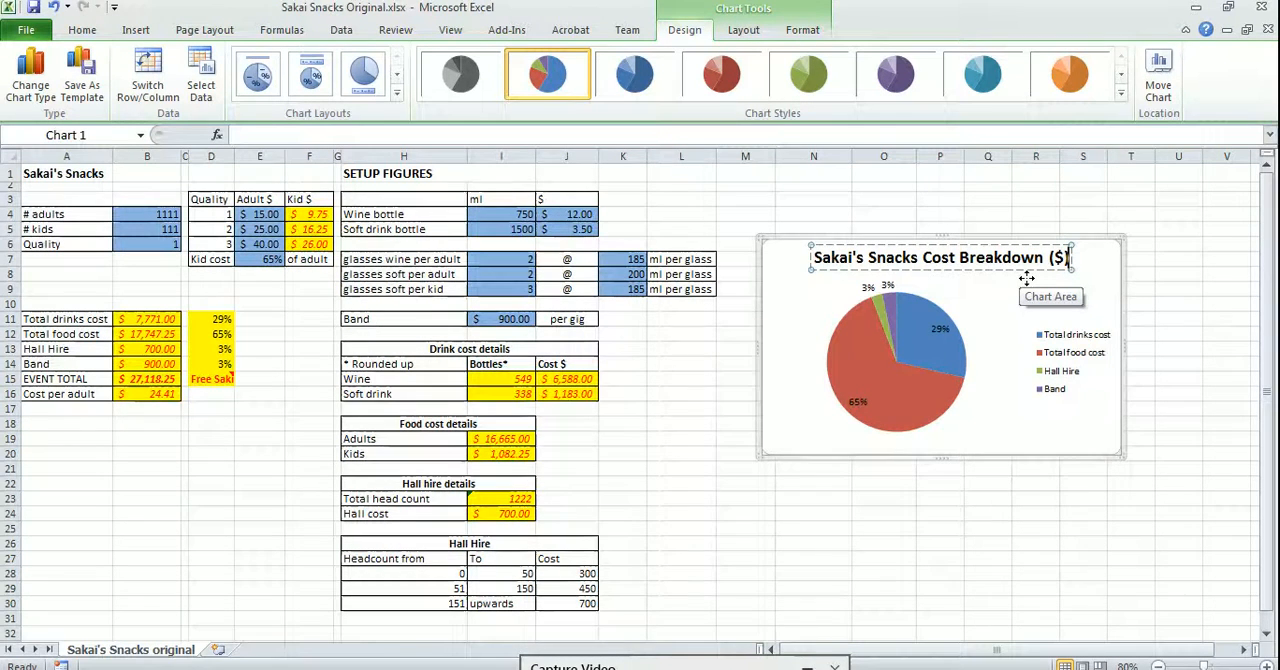
pyautogui.click(884, 515)
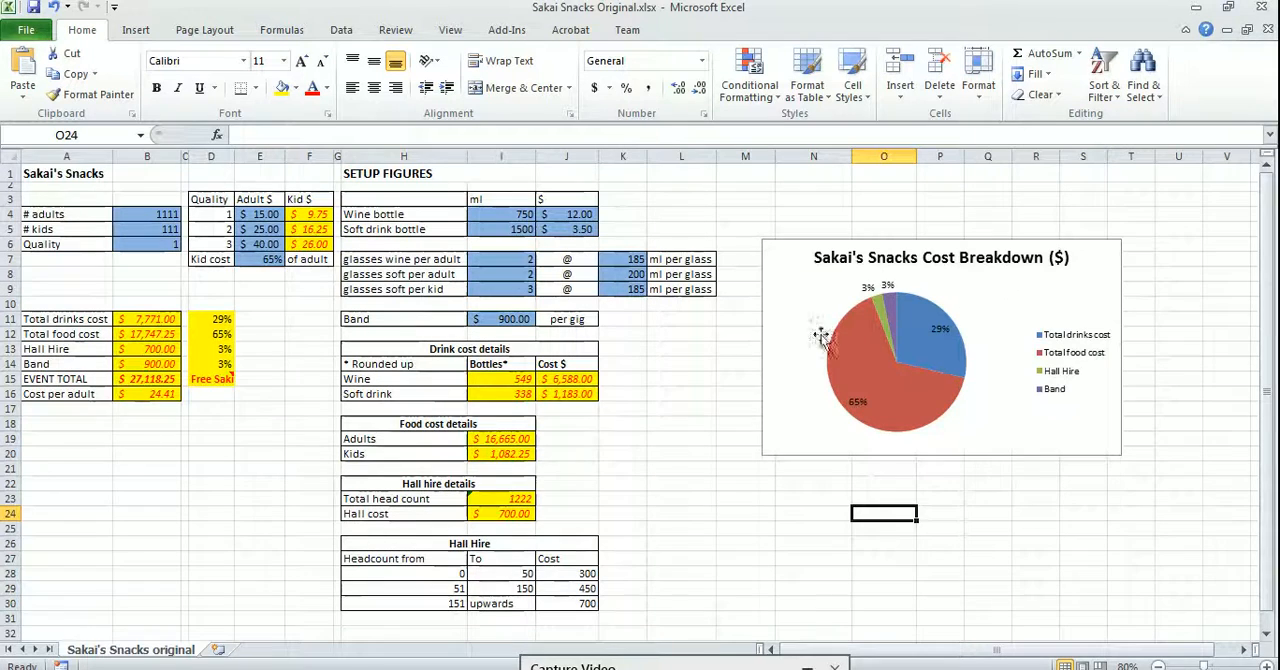
# Move the pie chart up to the sheet's first rows and change its title's unit so it reads "Sakai's Snacks Cost Breakdown (%)"
pyautogui.moveTo(1006, 249); pyautogui.dragTo(1001, 190)
pyautogui.doubleClick(1062, 195)
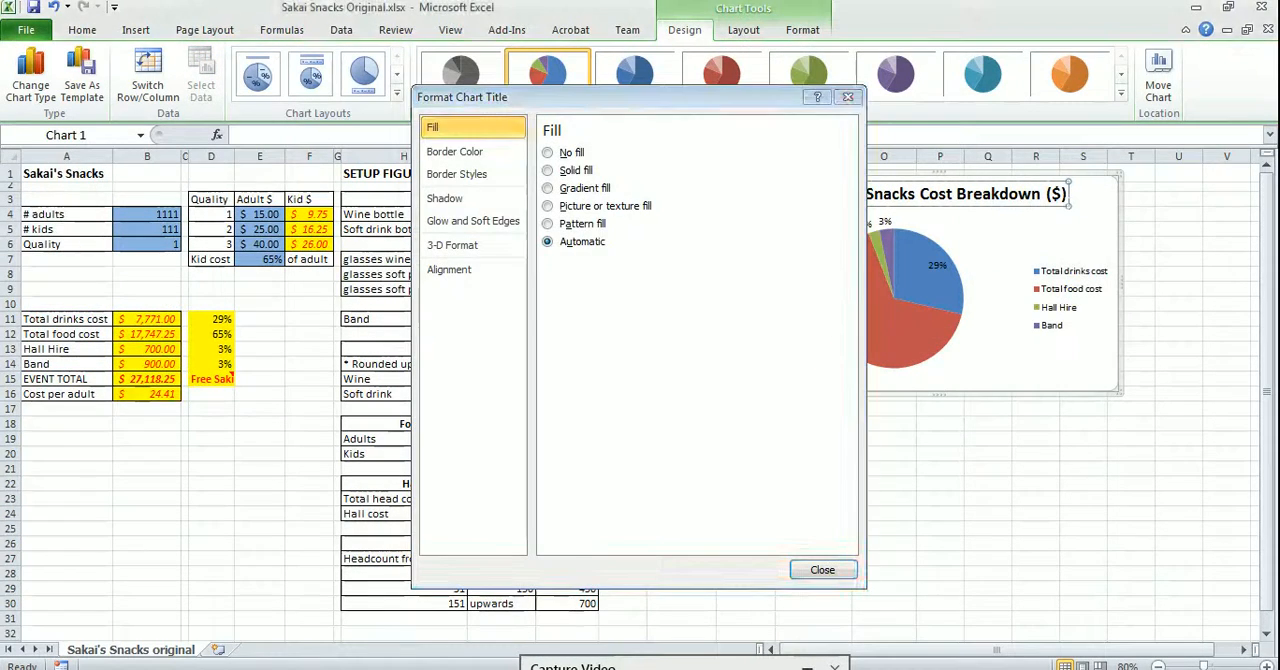
pyautogui.click(822, 570)
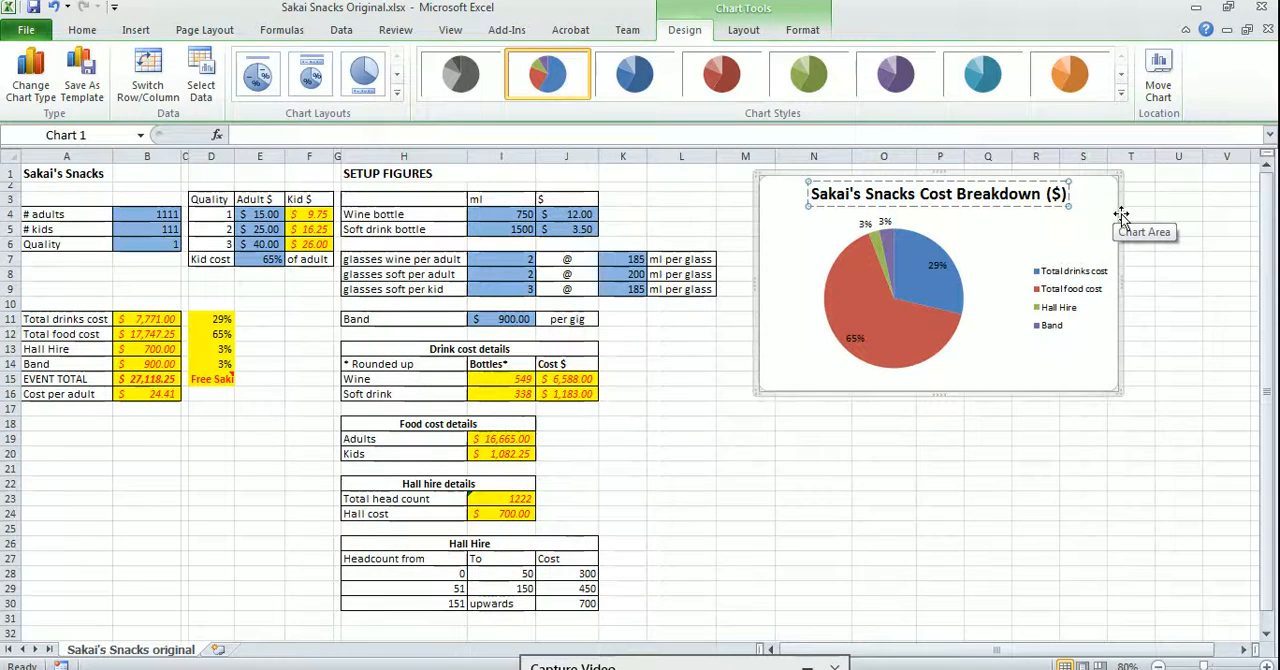
pyautogui.press('Delete')
pyautogui.write('%')
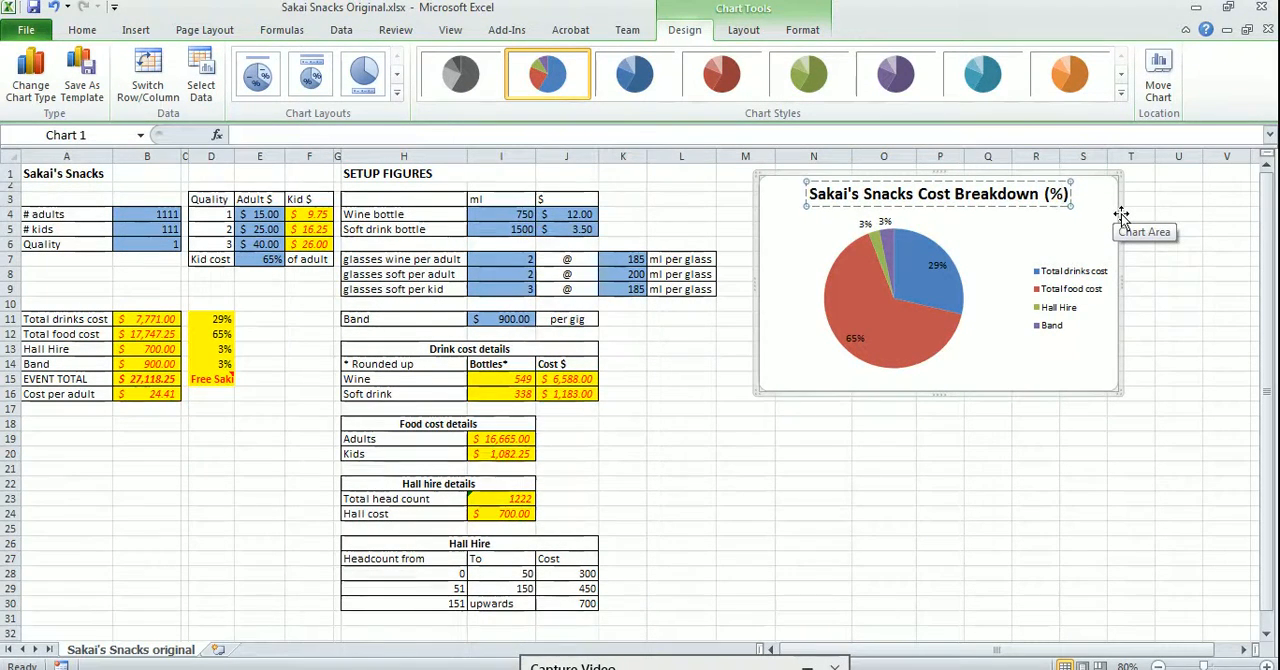
pyautogui.click(935, 440)
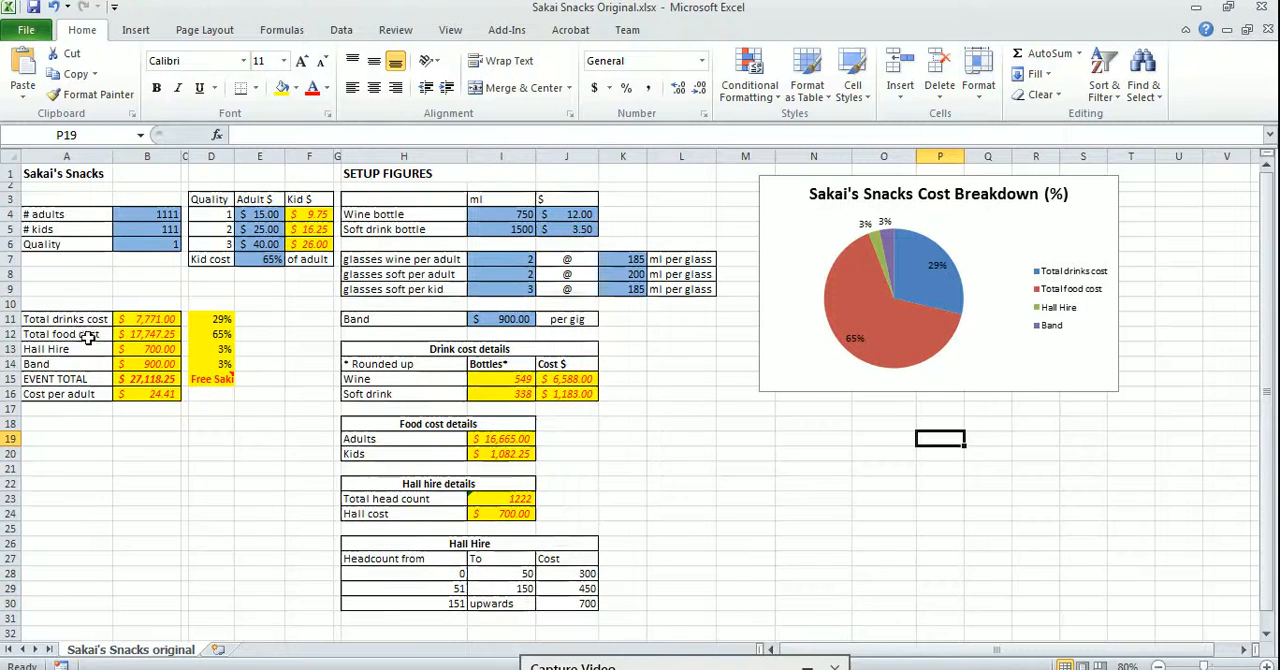
# Insert a 2-D stacked column chart from the cost items in A11:B14 and move it clear of the pie chart
pyautogui.moveTo(88, 322); pyautogui.dragTo(166, 368)
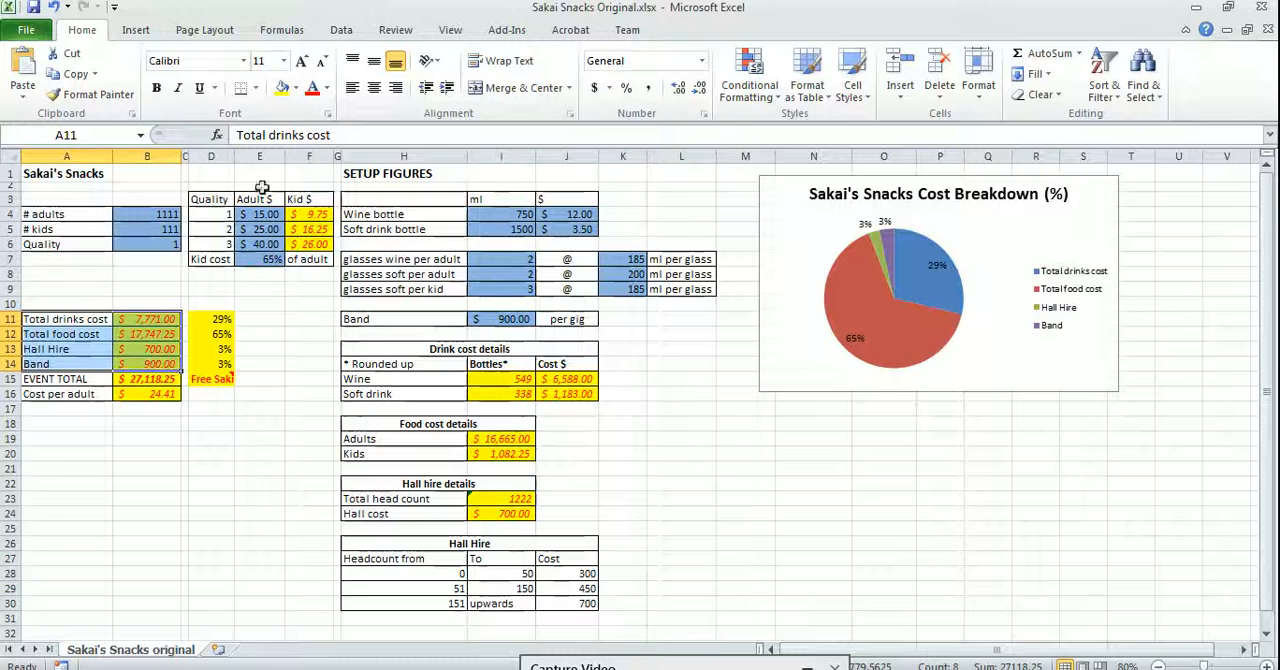
pyautogui.click(135, 30)
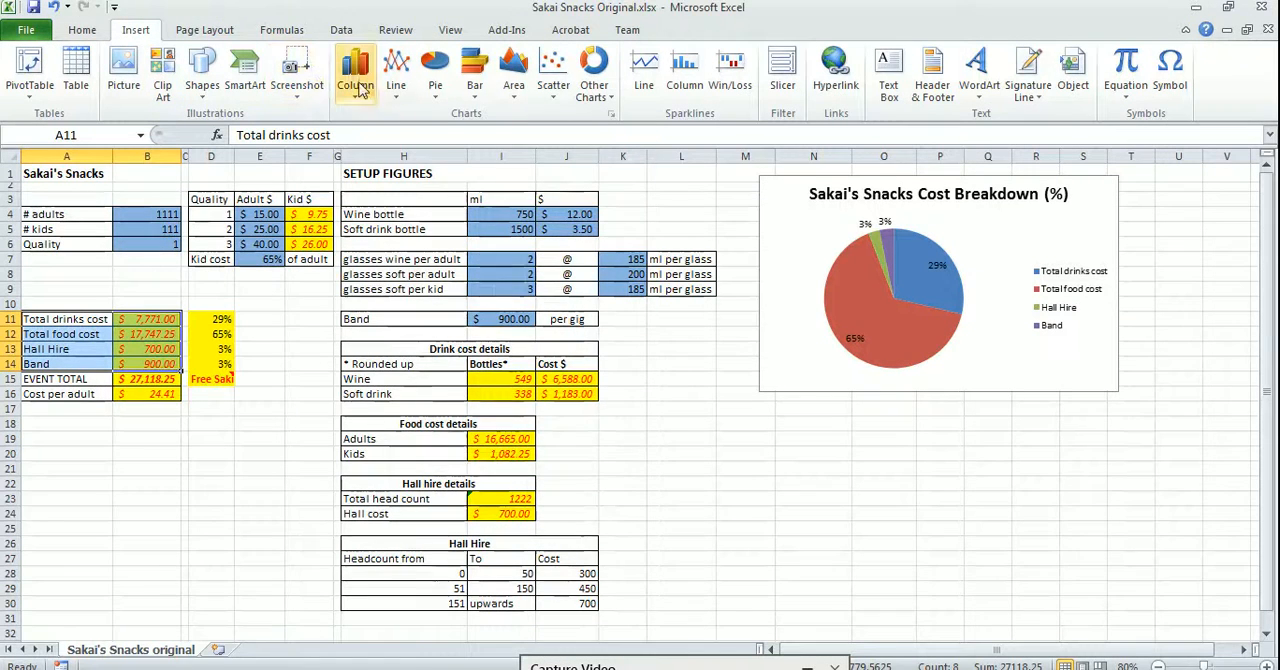
pyautogui.click(355, 75)
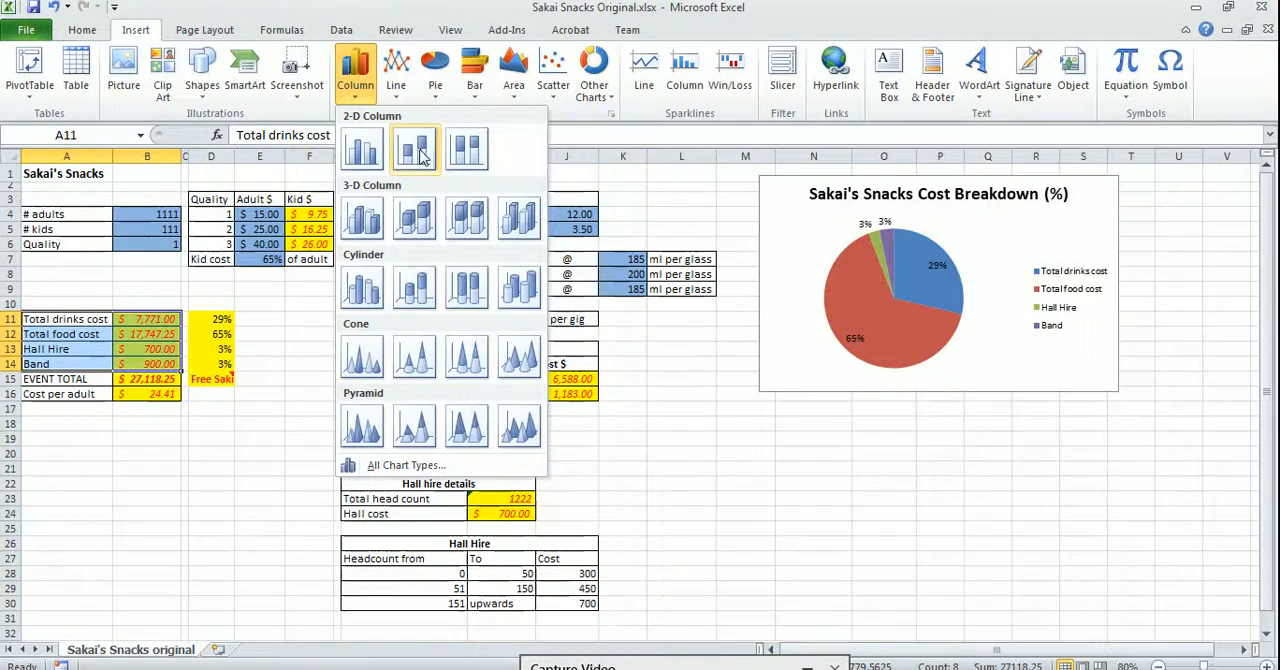
pyautogui.click(418, 150)
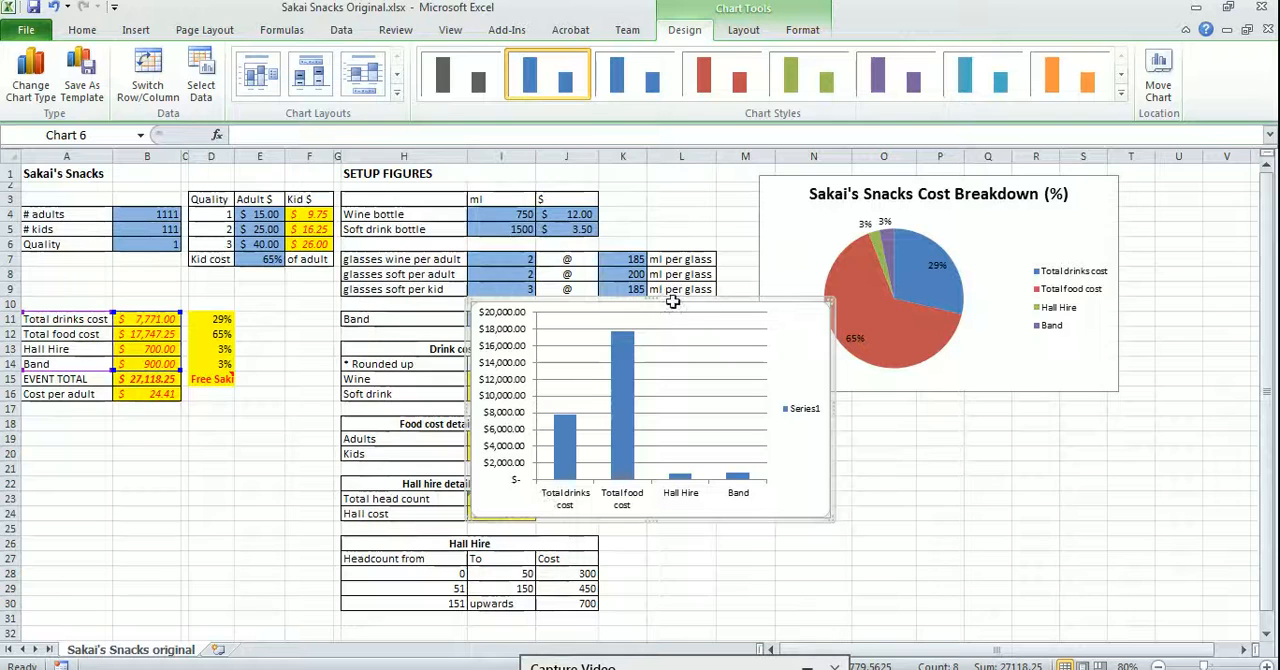
pyautogui.moveTo(676, 310); pyautogui.dragTo(592, 355)
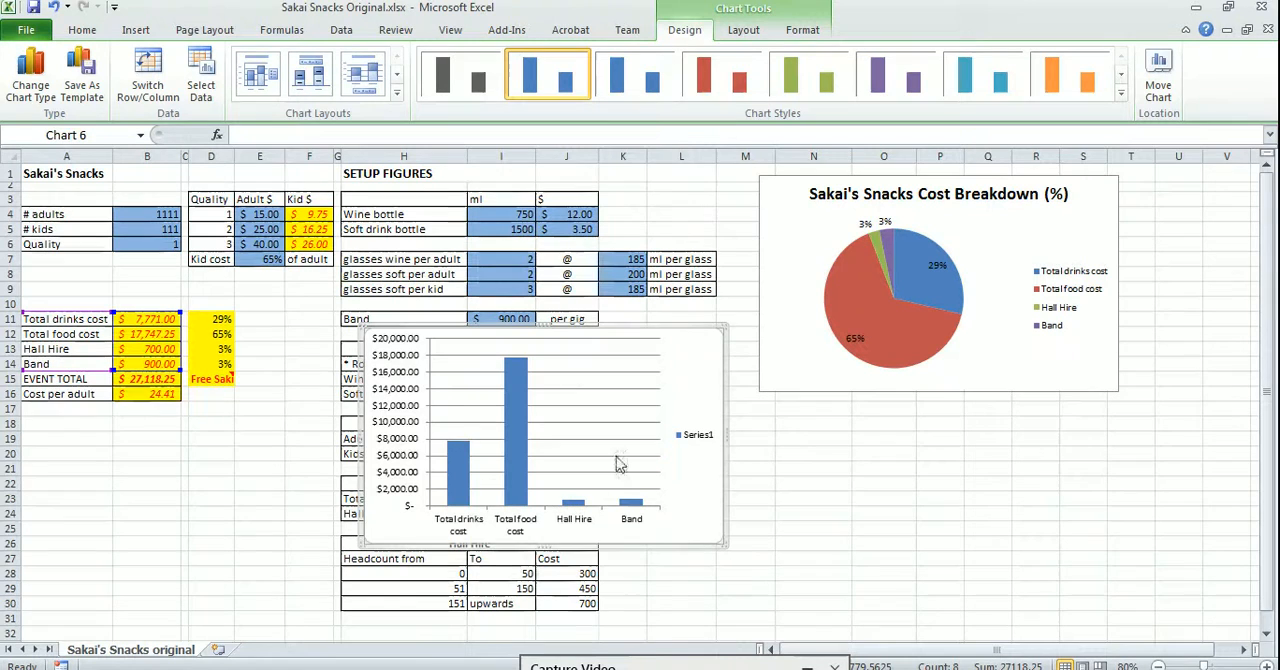
# Switch the column chart's rows and columns so each cost item is its own series in a single stacked column
pyautogui.click(203, 88)
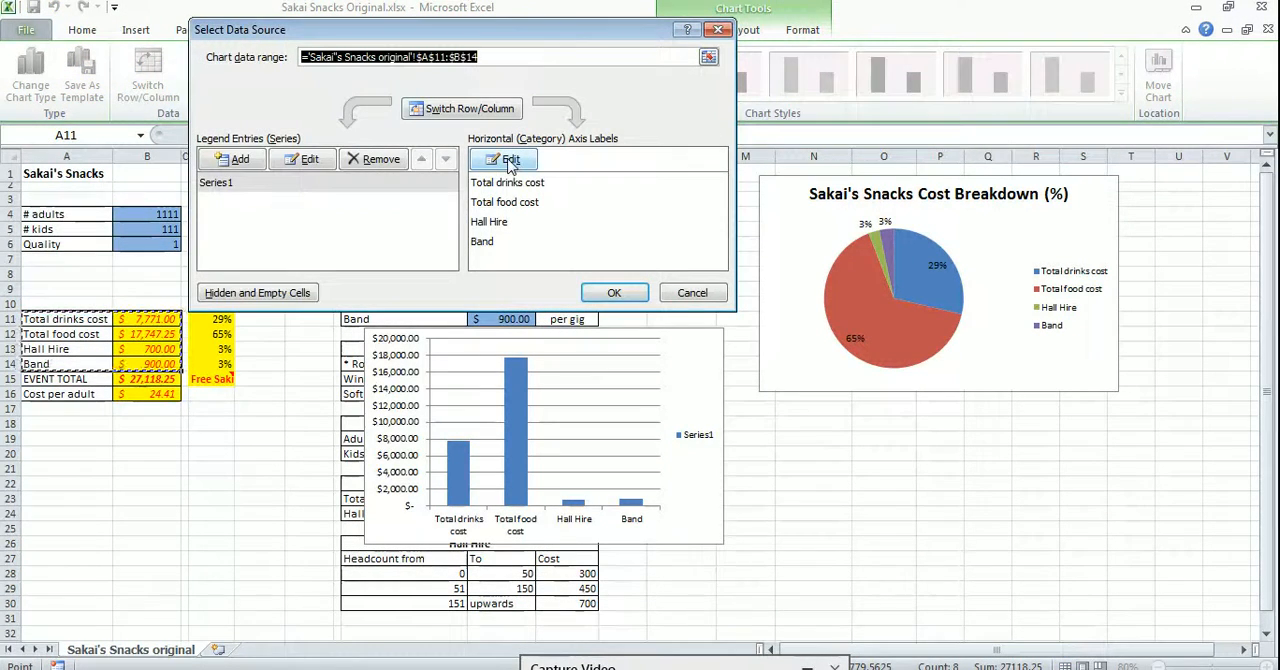
pyautogui.click(490, 110)
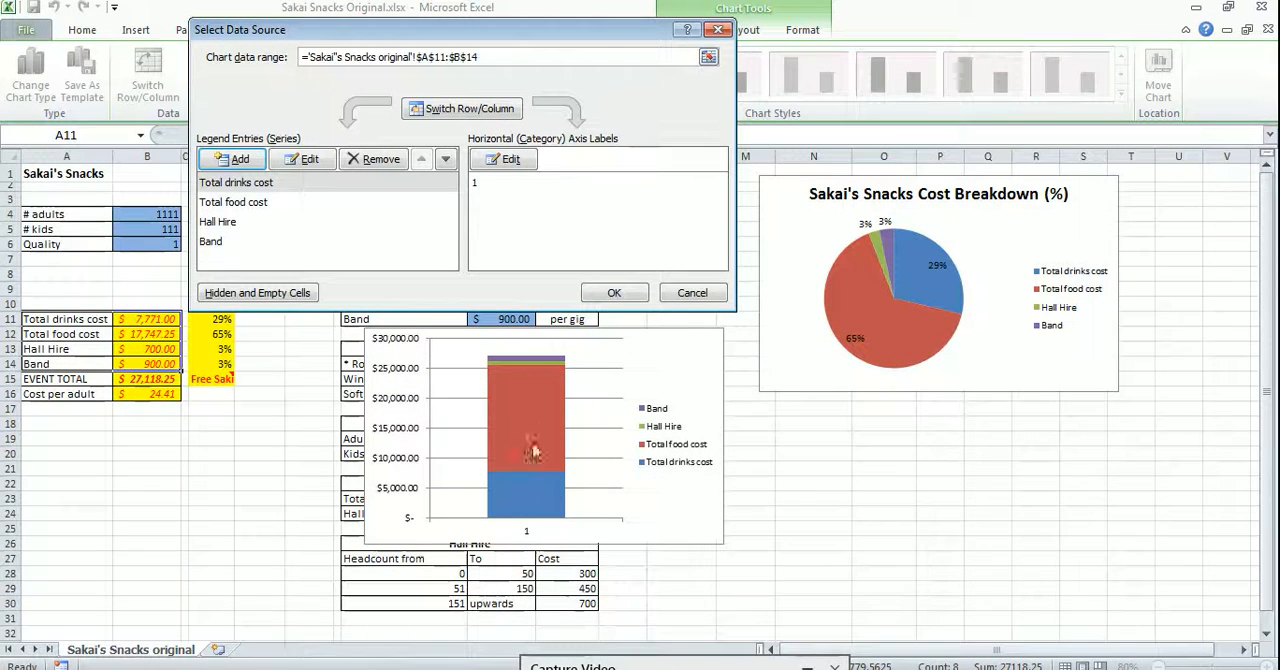
pyautogui.click(614, 293)
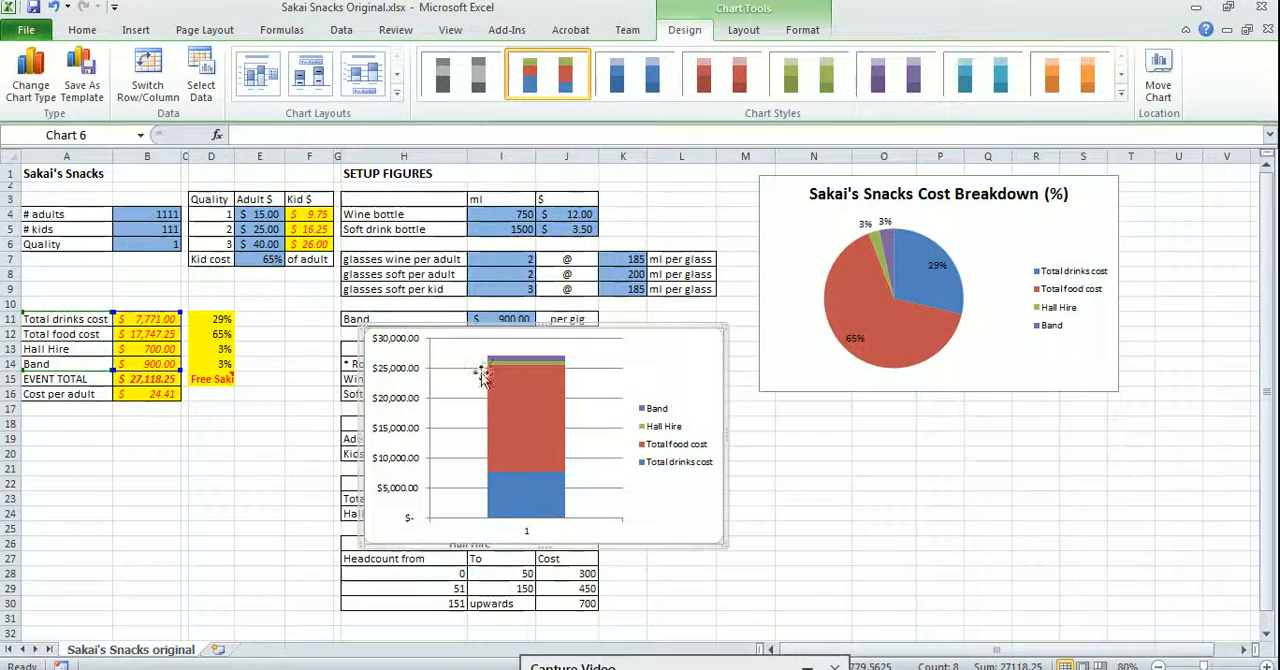
# Set the column chart's horizontal axis label to "Order" and place the chart directly beneath the pie chart
pyautogui.click(201, 80)
pyautogui.click(510, 185)
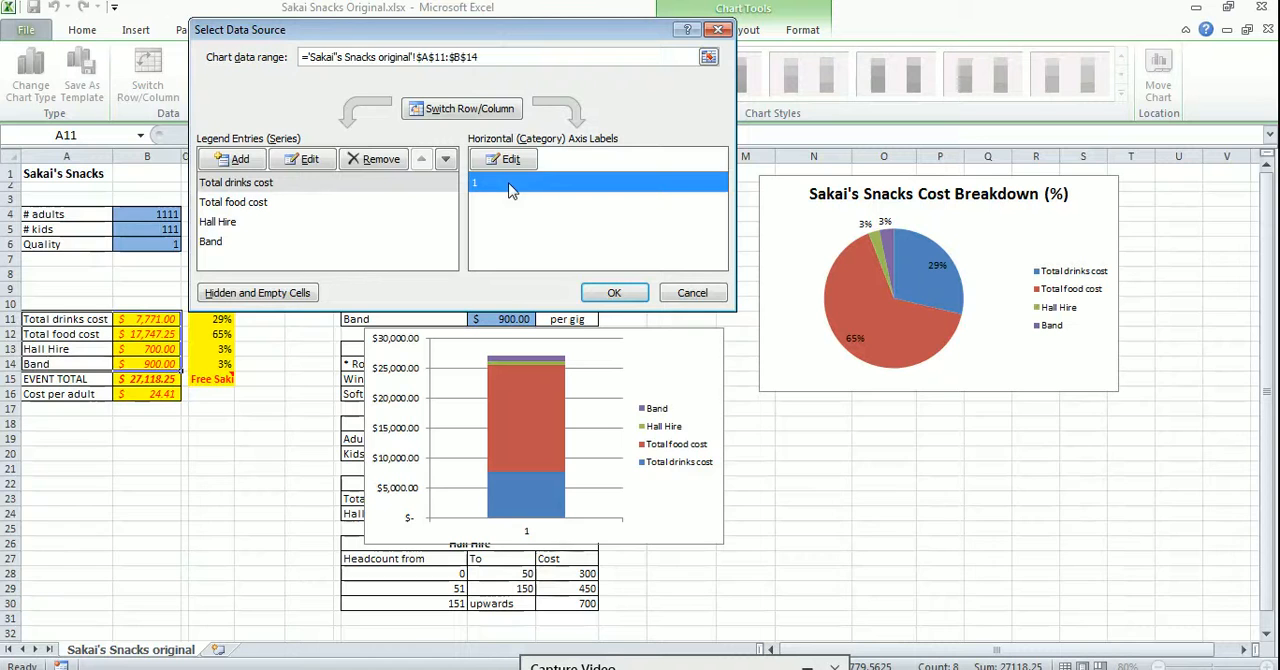
pyautogui.click(508, 160)
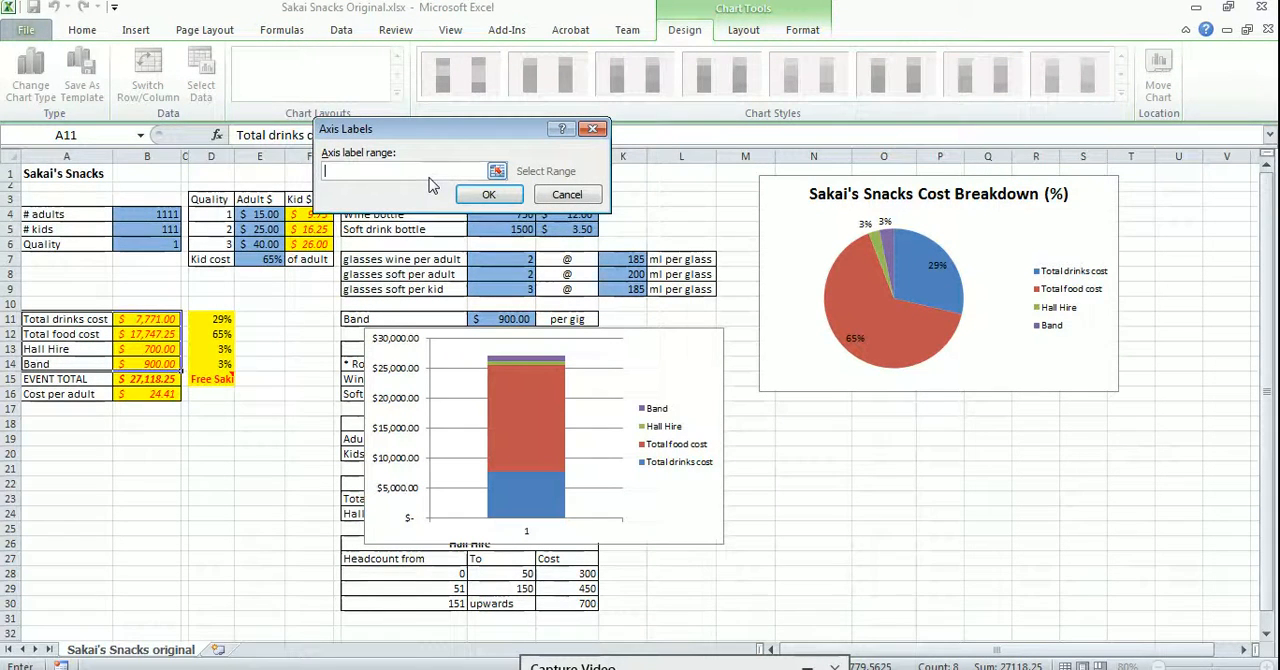
pyautogui.write('Order')
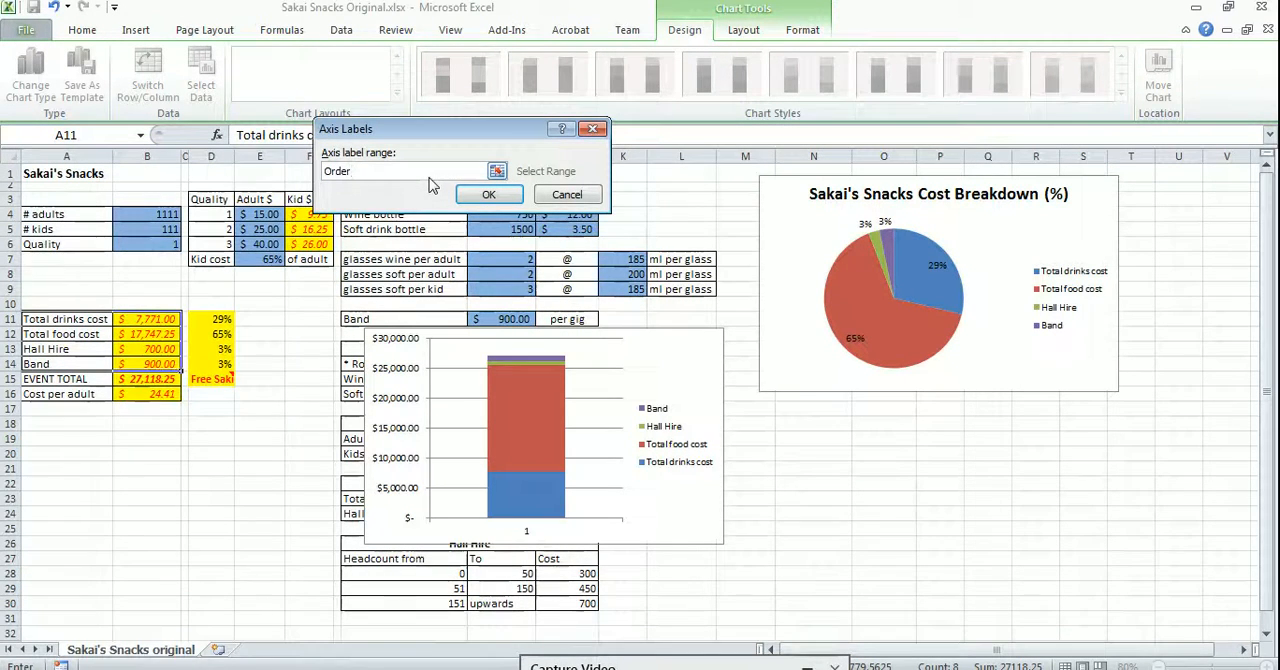
pyautogui.click(488, 194)
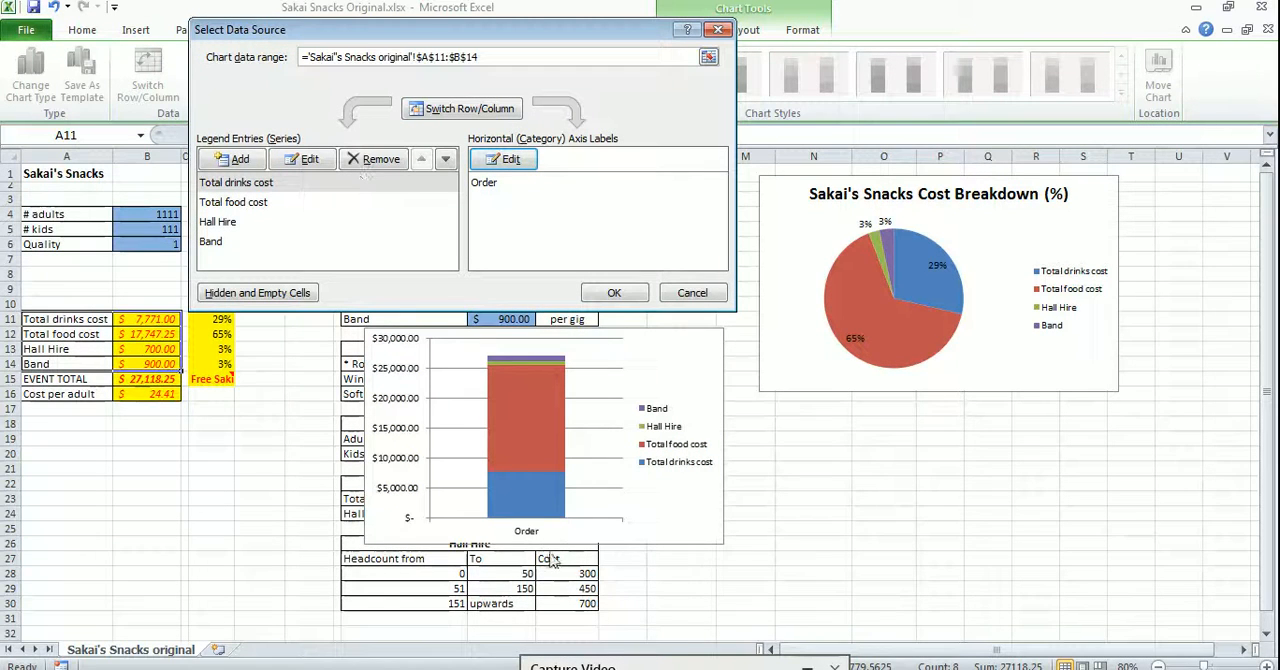
pyautogui.click(612, 298)
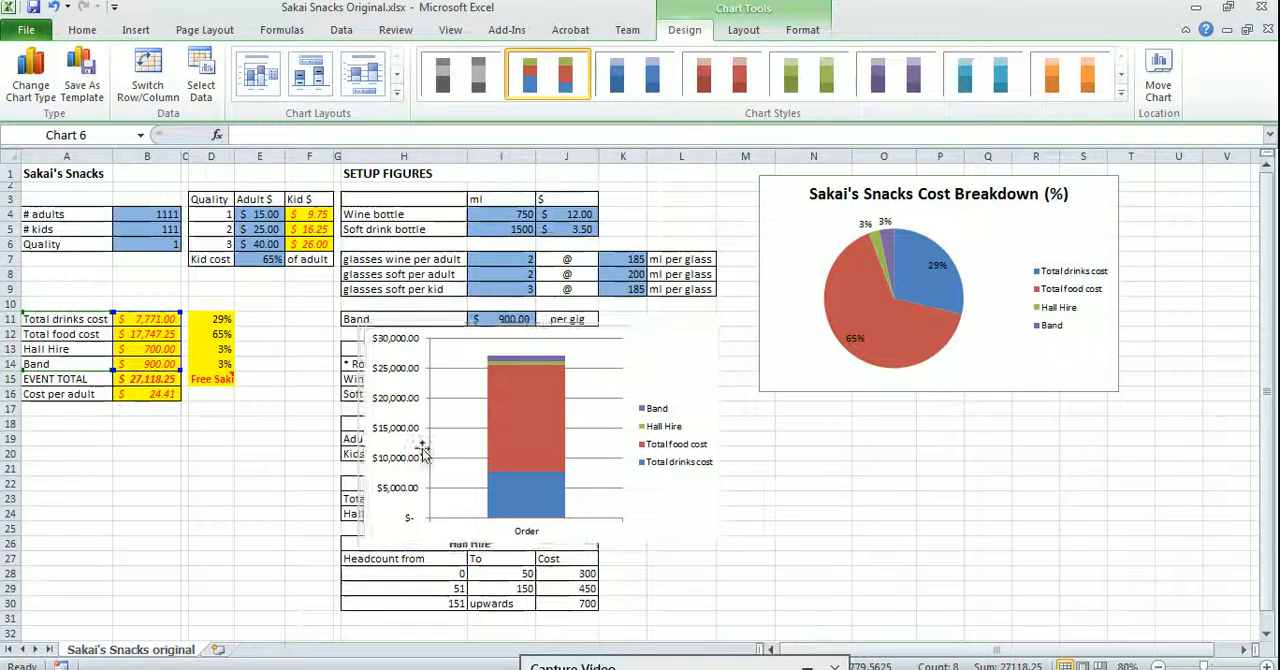
pyautogui.moveTo(572, 336); pyautogui.dragTo(967, 402)
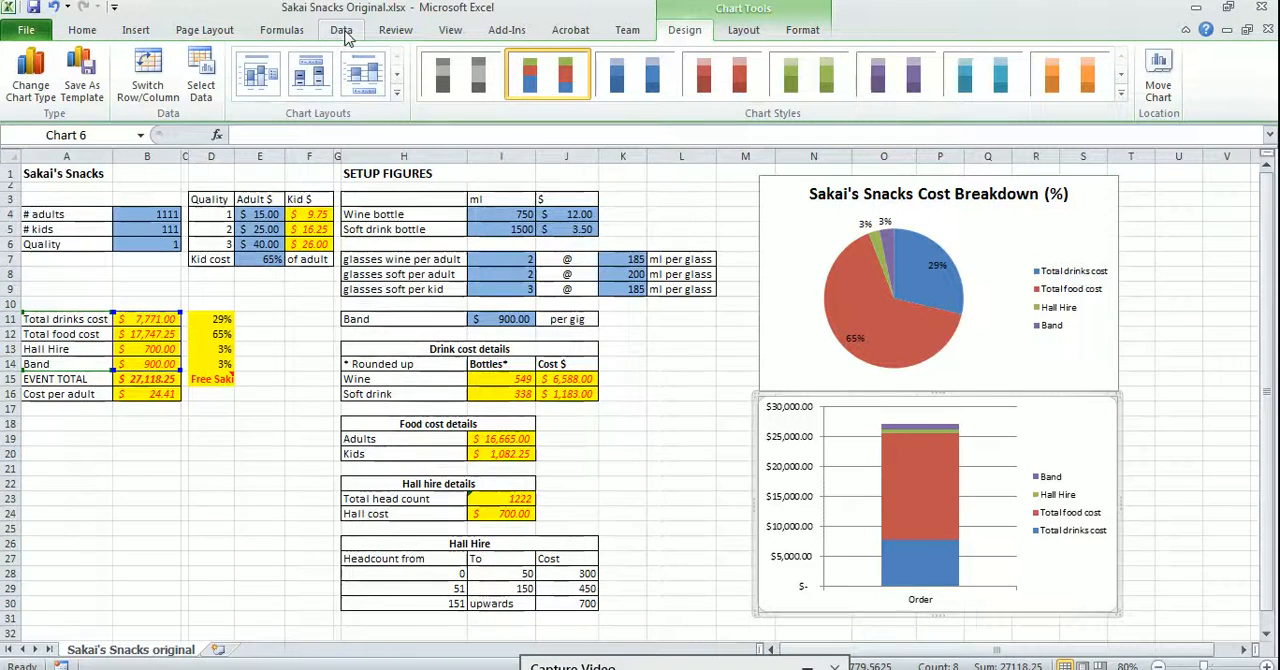
# Add a title above the stacked column chart reading "Sakai's Snacks Cost Breakdown ($)"
pyautogui.click(743, 29)
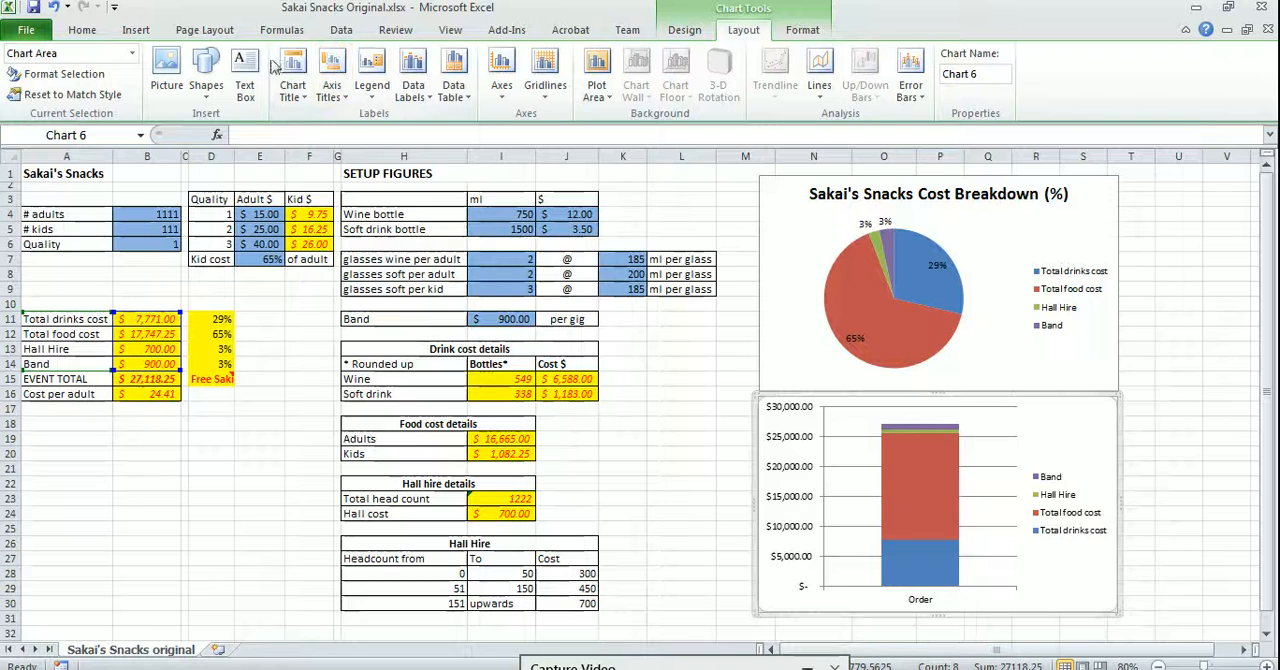
pyautogui.click(300, 80)
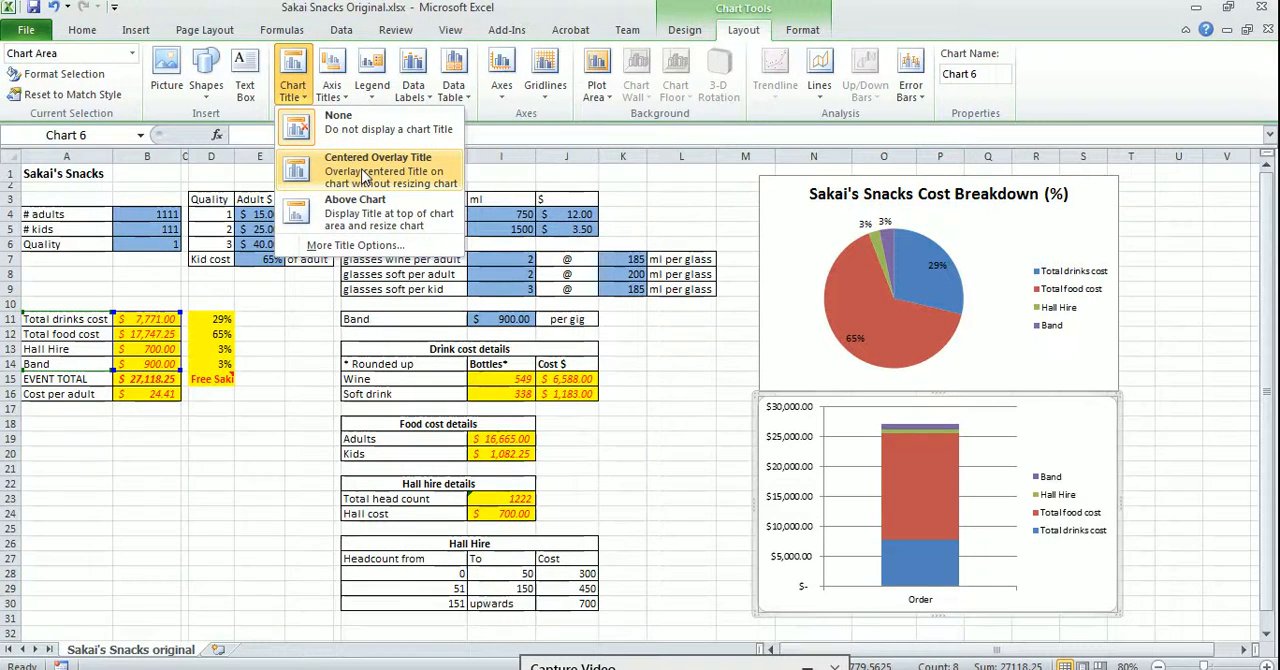
pyautogui.click(384, 213)
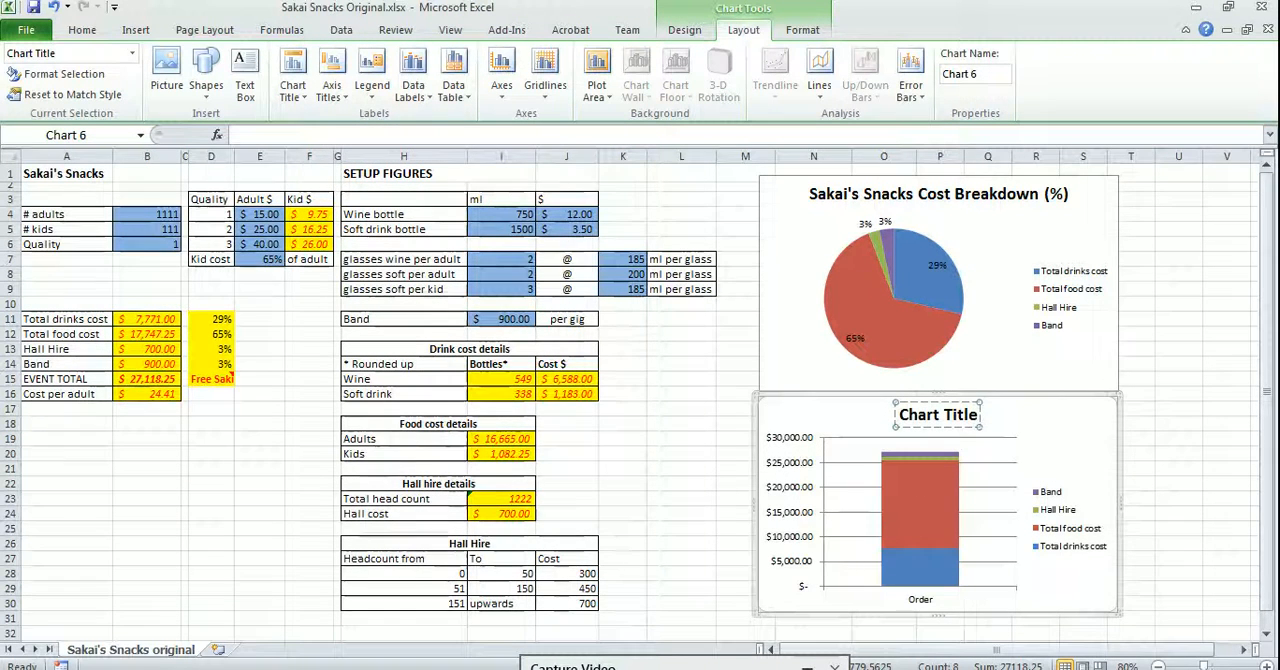
pyautogui.tripleClick(925, 418)
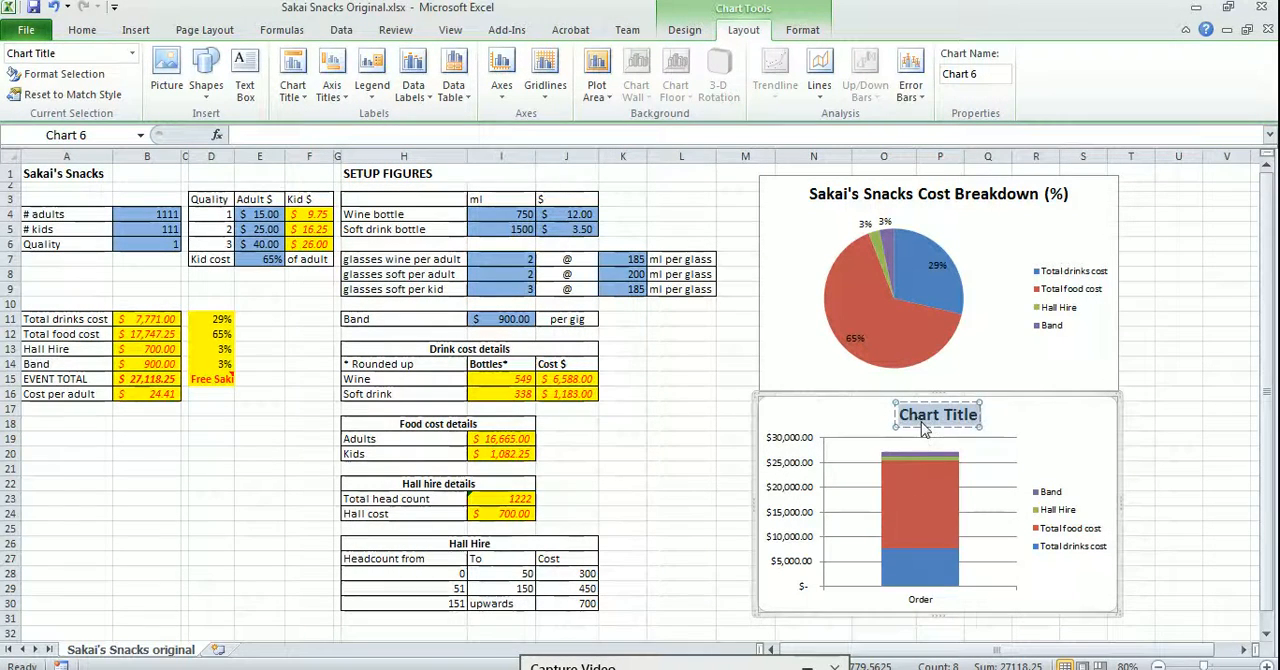
pyautogui.write("Sakai's")
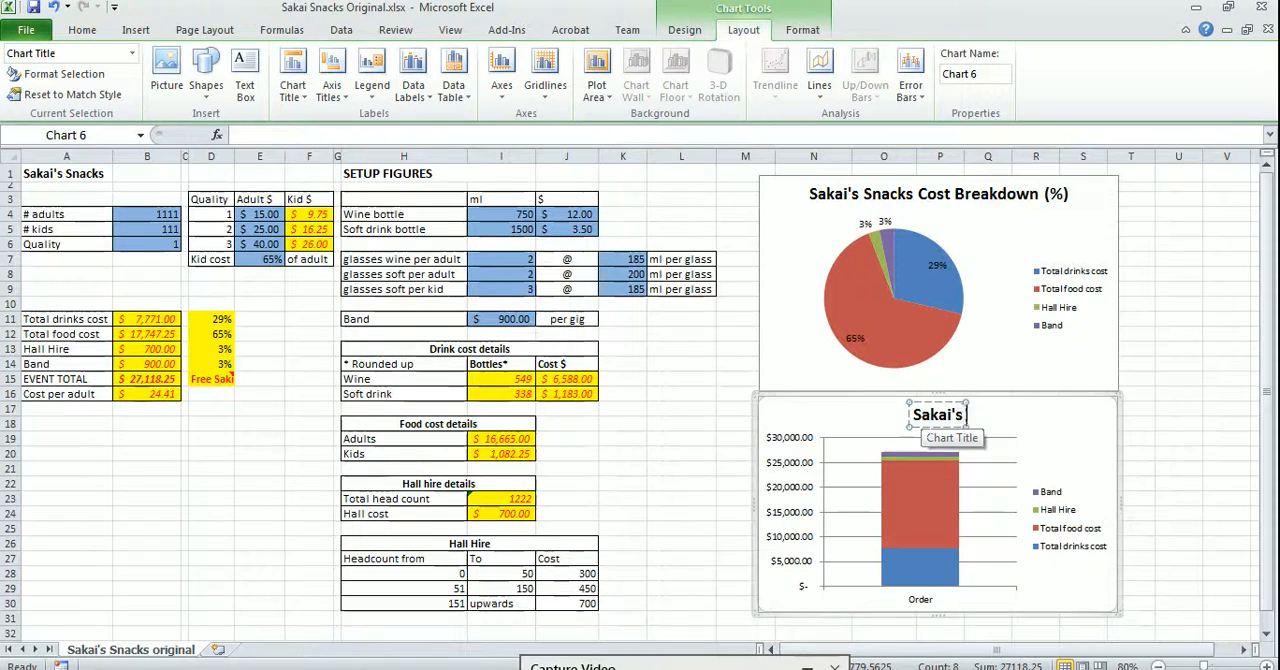
pyautogui.write(' Snacks Co')
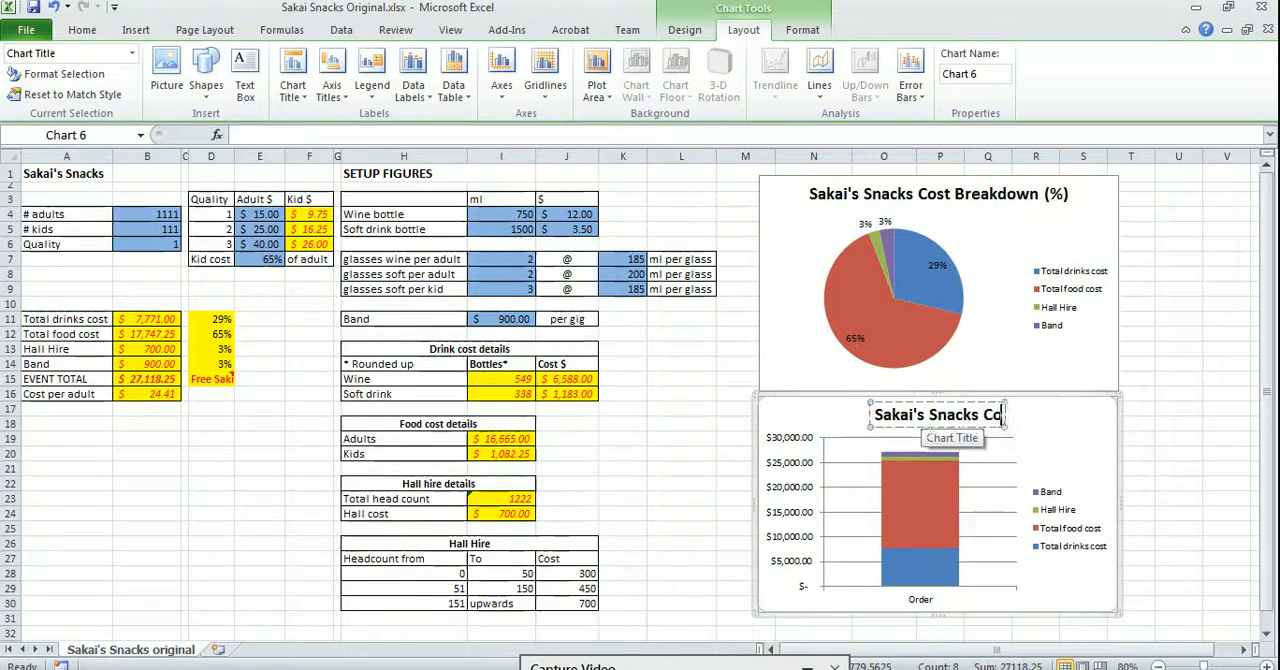
pyautogui.write('st Breakdown (4')
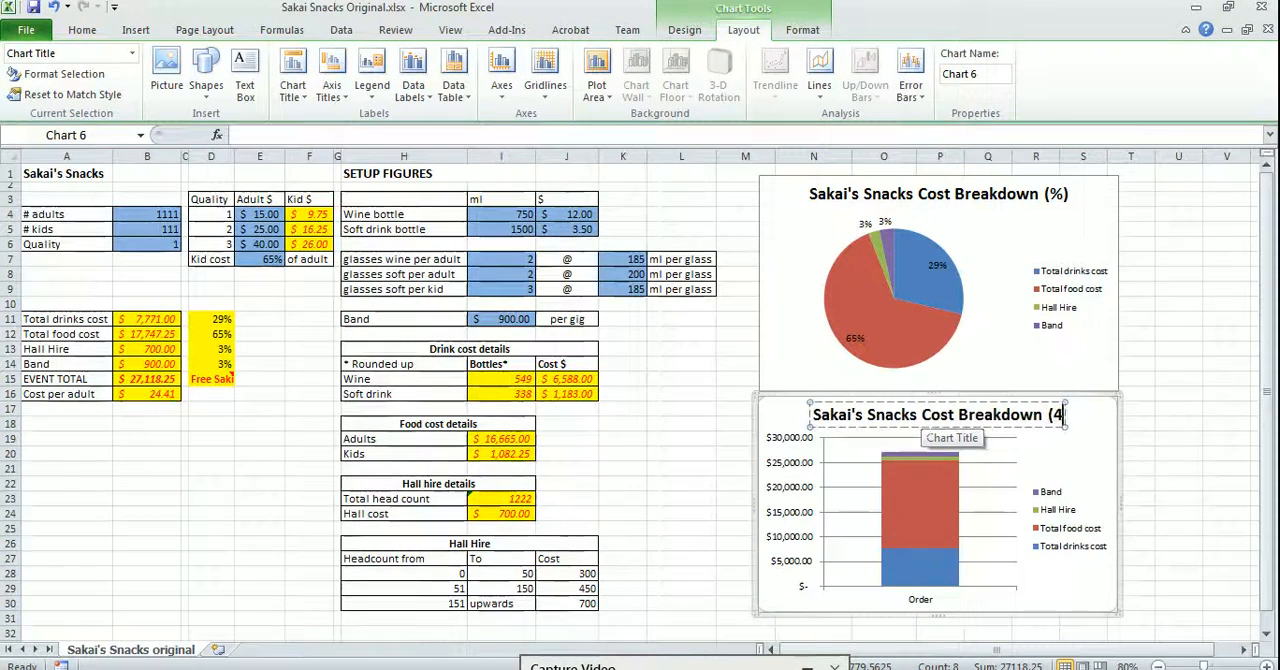
pyautogui.press('BackSpace')
pyautogui.write('$)')
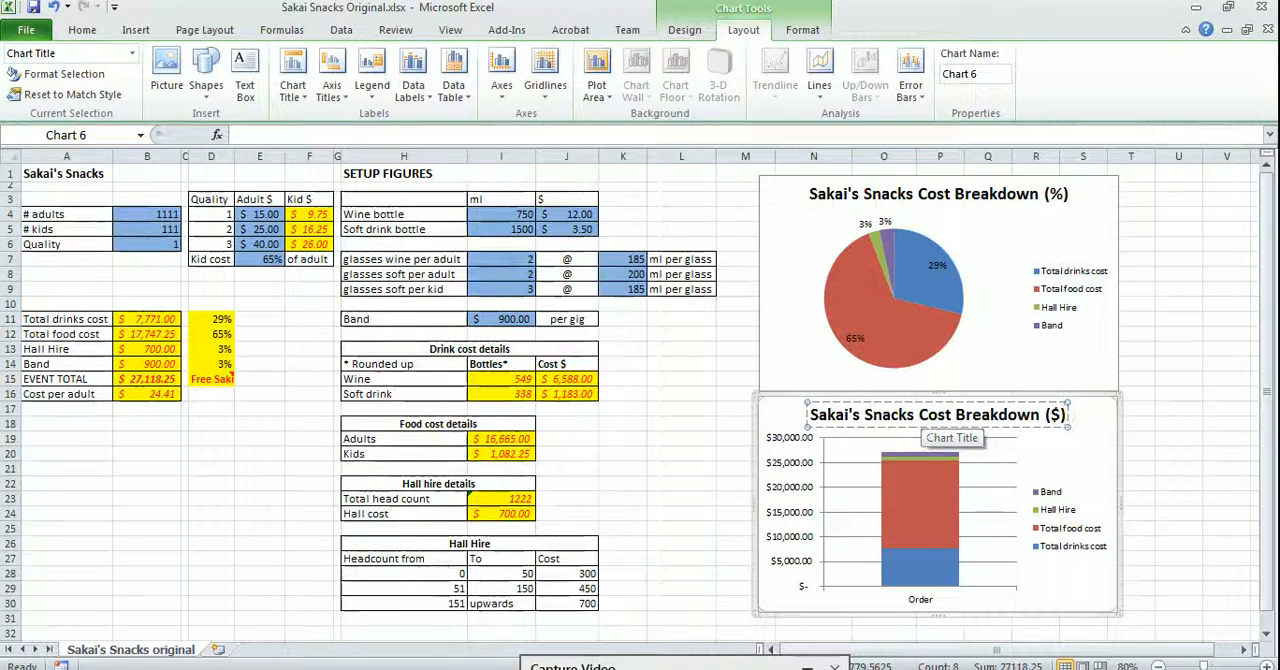
# Add centred data labels to every segment of the stacked column chart
pyautogui.click(866, 484)
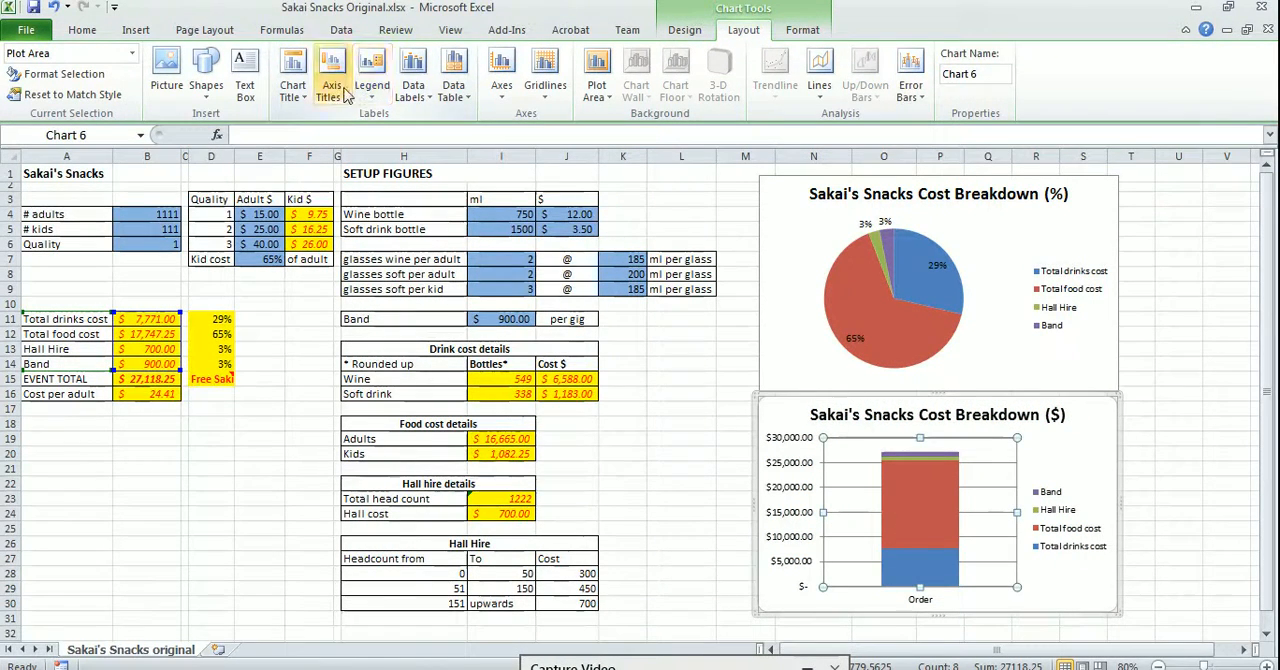
pyautogui.click(413, 88)
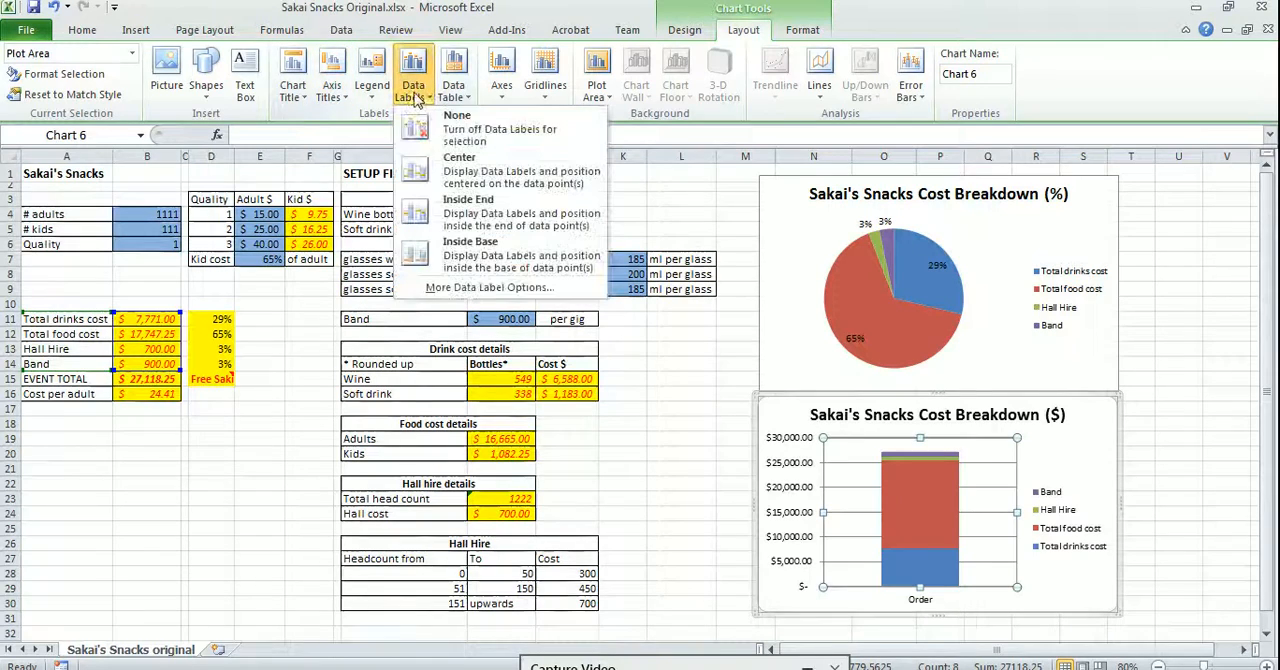
pyautogui.click(472, 175)
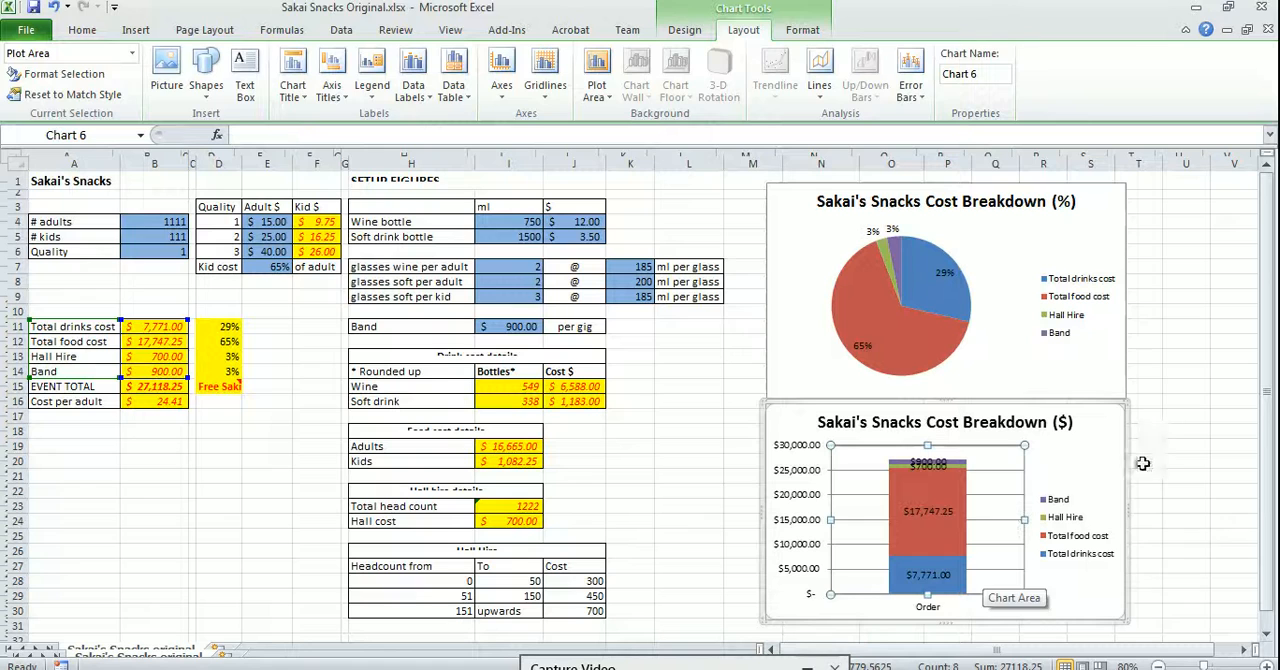
pyautogui.click(1178, 464)
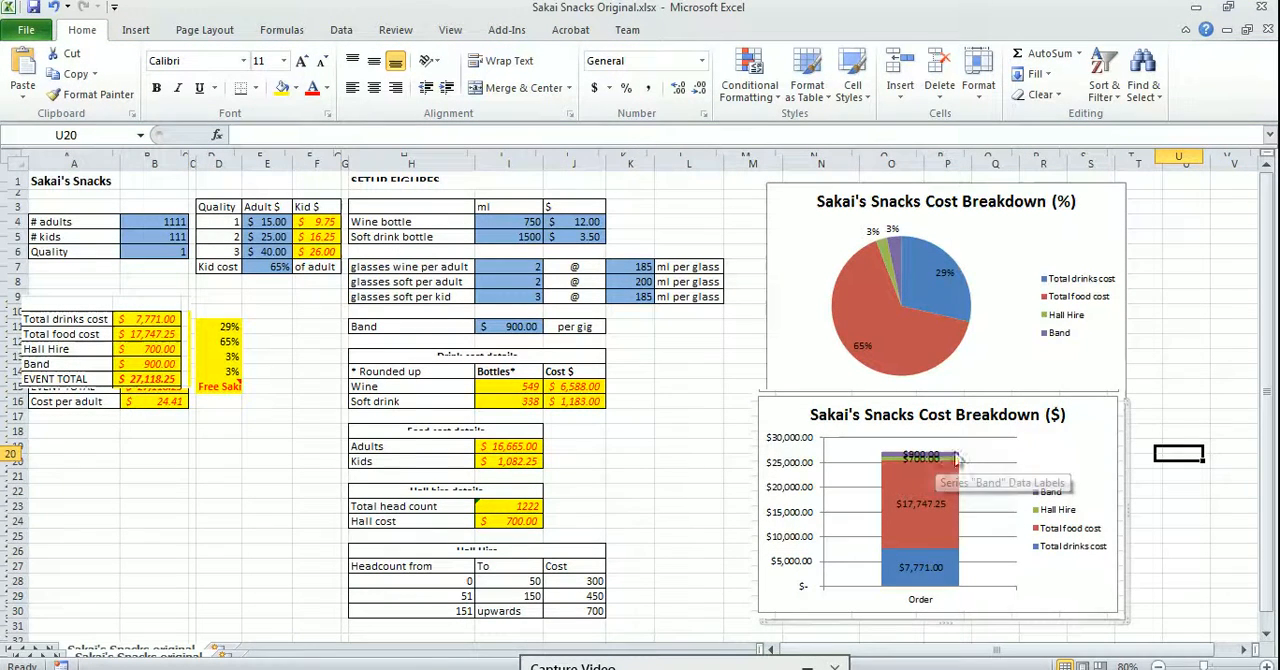
pyautogui.click(222, 455)
pyautogui.scroll(-5, 224, 454)
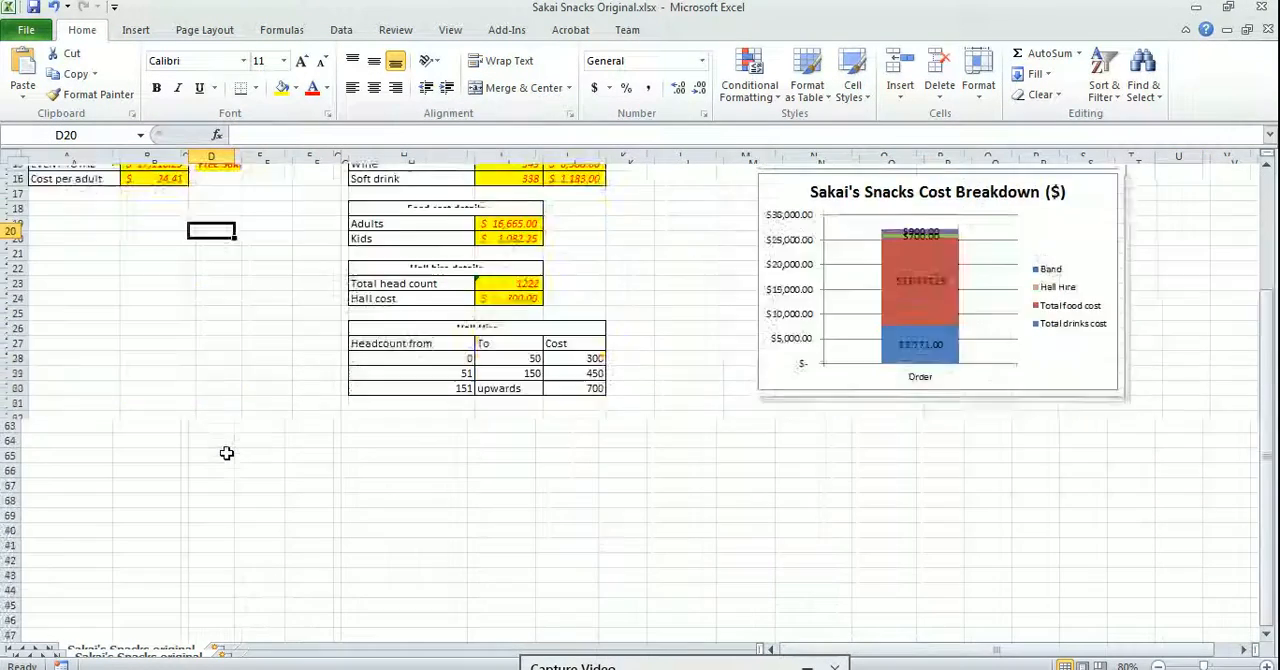
pyautogui.scroll(20, 226, 447)
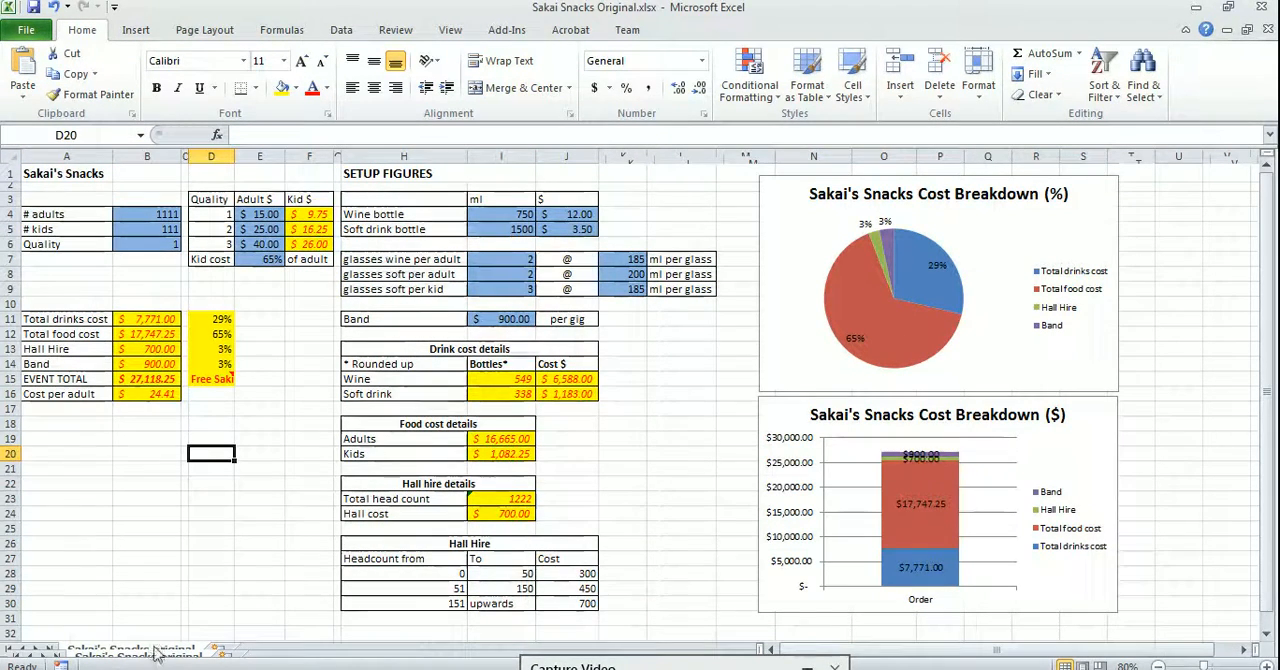
# Add a new worksheet named "Reports" and return to the Sakai's Snacks original sheet
pyautogui.click(216, 651)
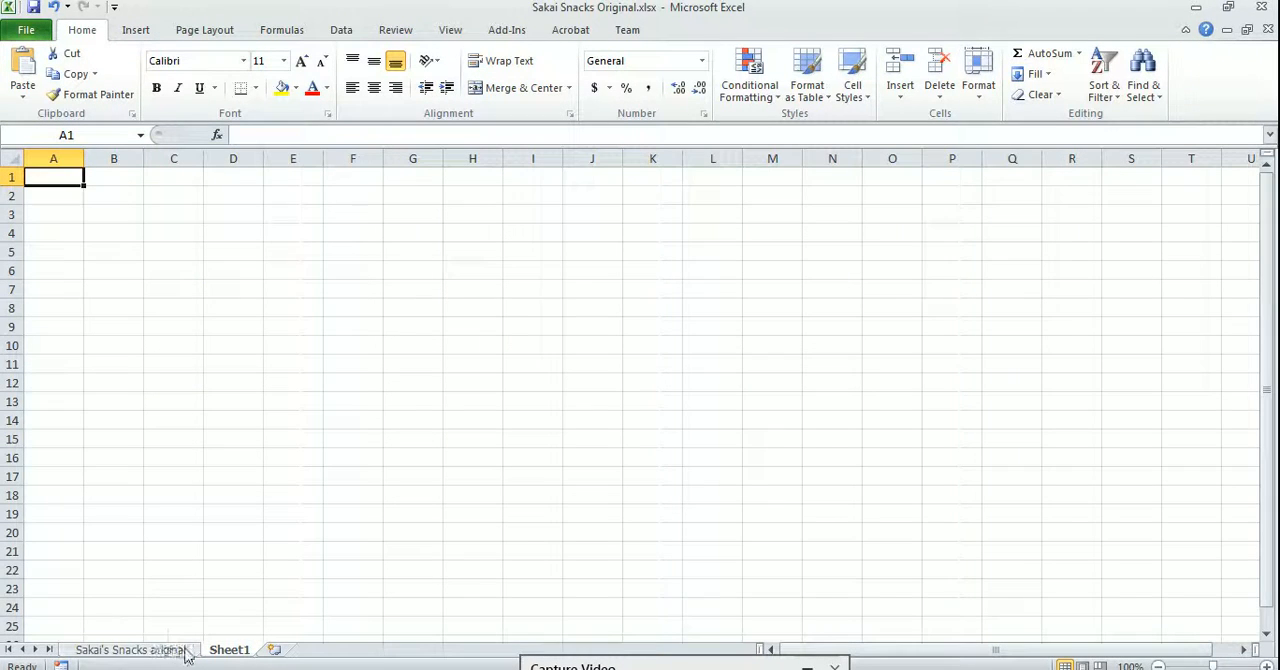
pyautogui.doubleClick(229, 650)
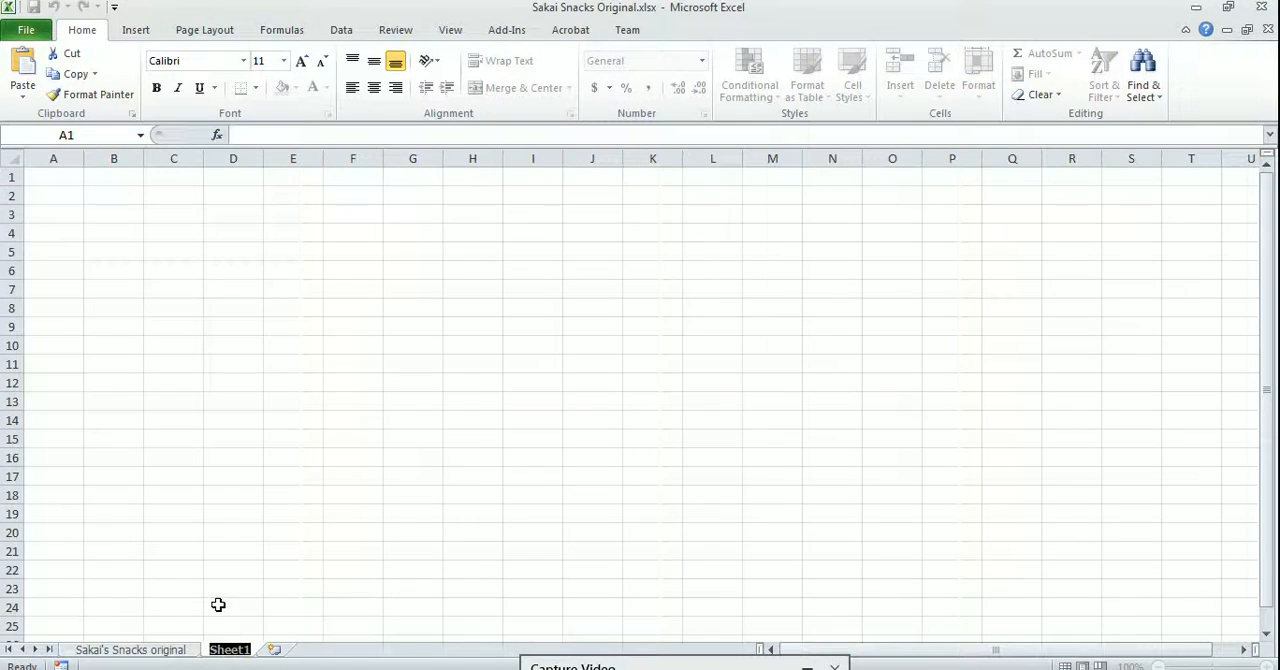
pyautogui.write('RE')
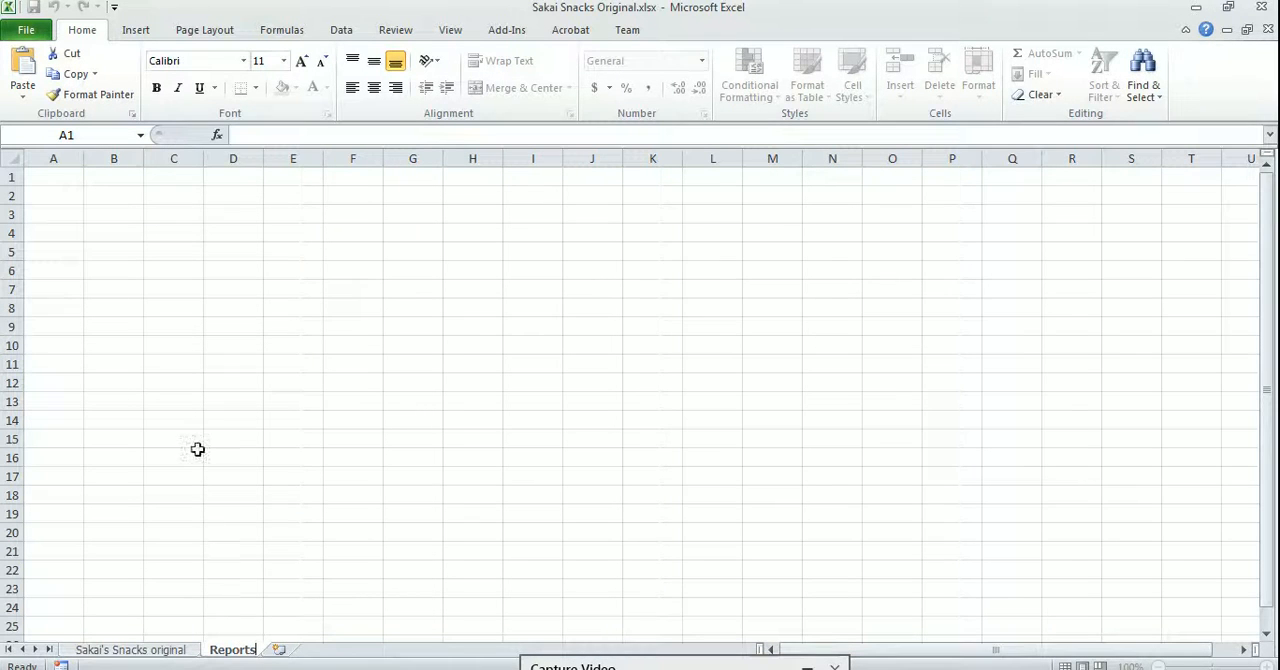
pyautogui.click(178, 651)
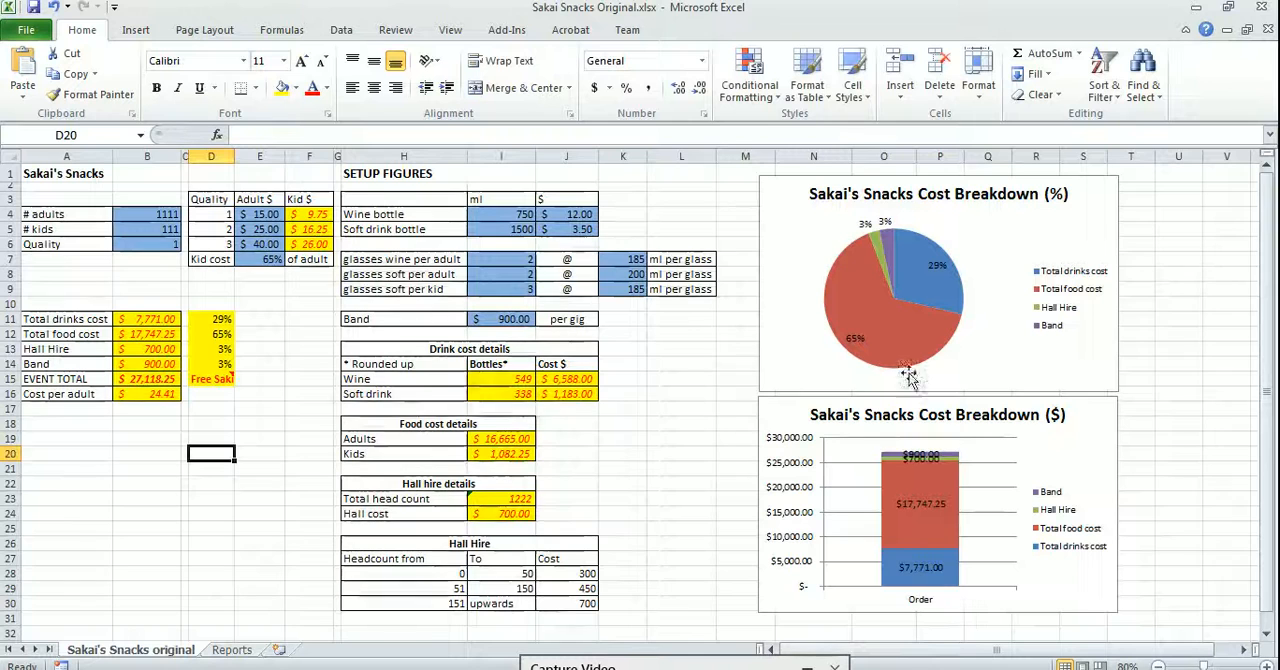
# Move the percentage pie chart to the Reports sheet as an object and place its upper-left corner at cell A1
pyautogui.click(826, 200)
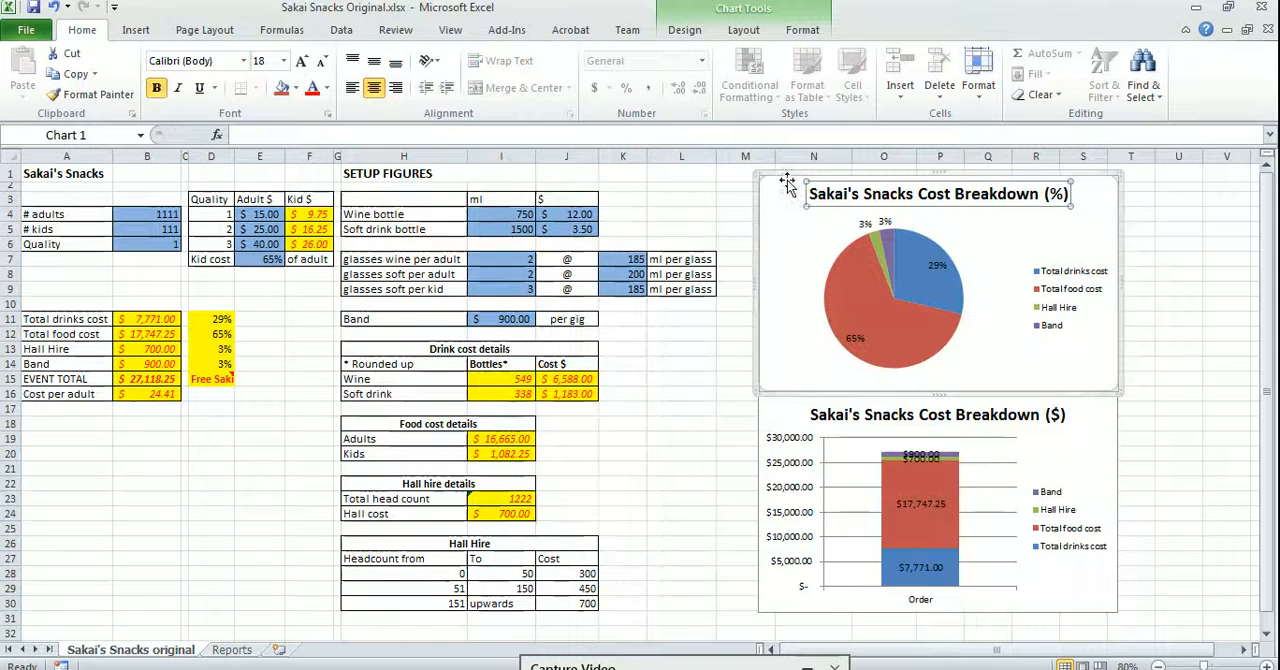
pyautogui.click(688, 31)
pyautogui.click(1158, 80)
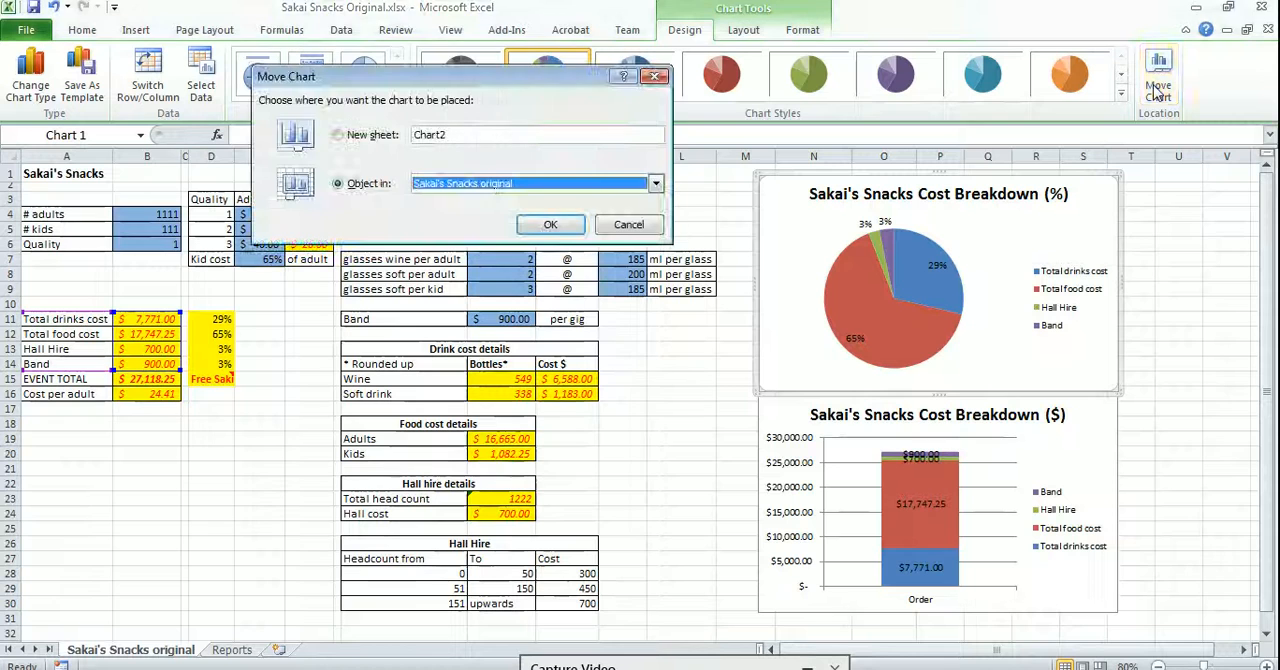
pyautogui.click(655, 183)
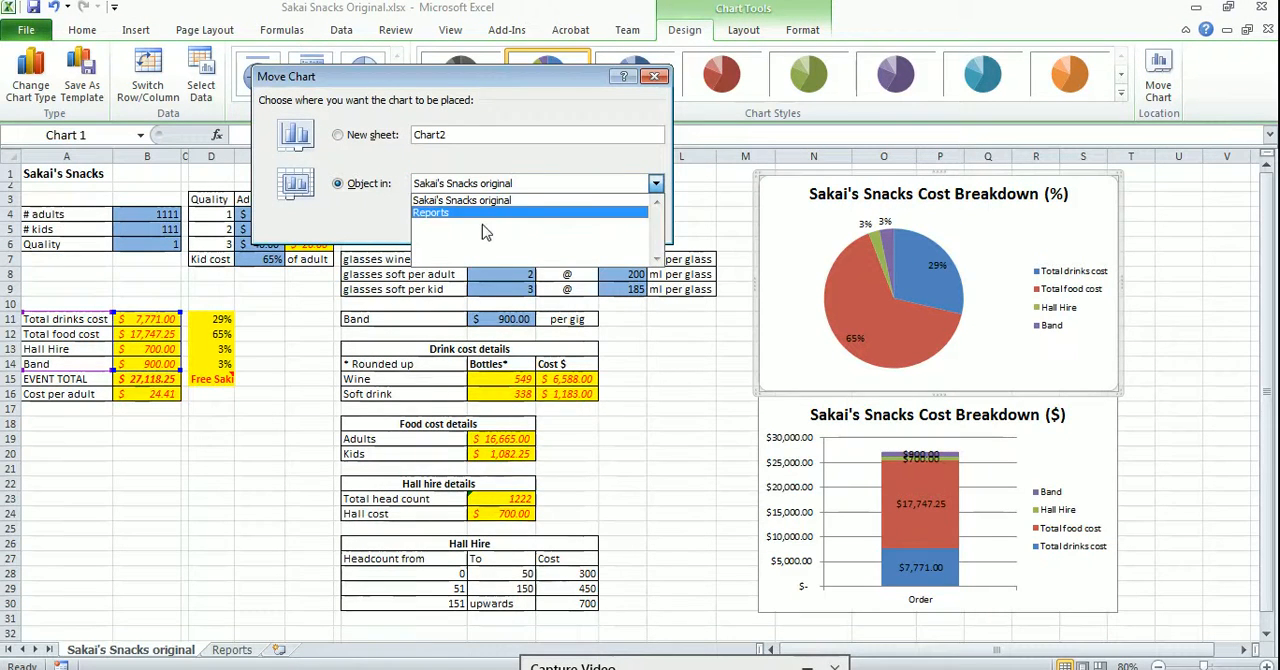
pyautogui.click(480, 212)
pyautogui.click(548, 226)
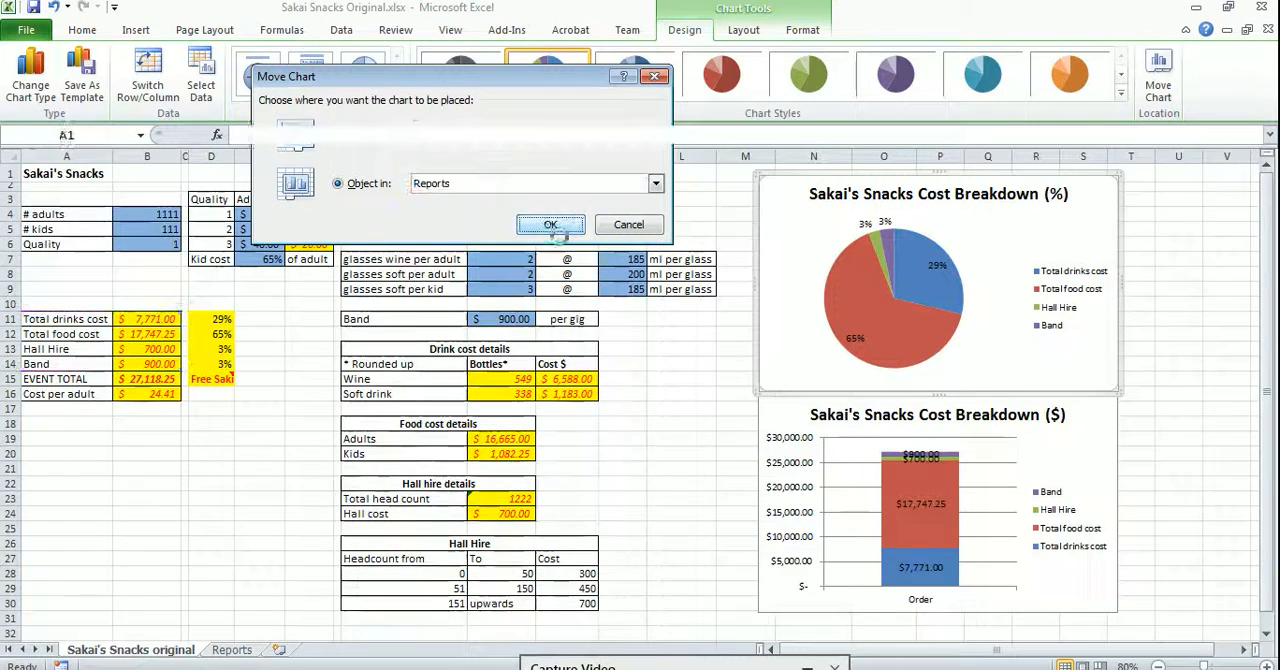
pyautogui.moveTo(1018, 192); pyautogui.dragTo(99, 179)
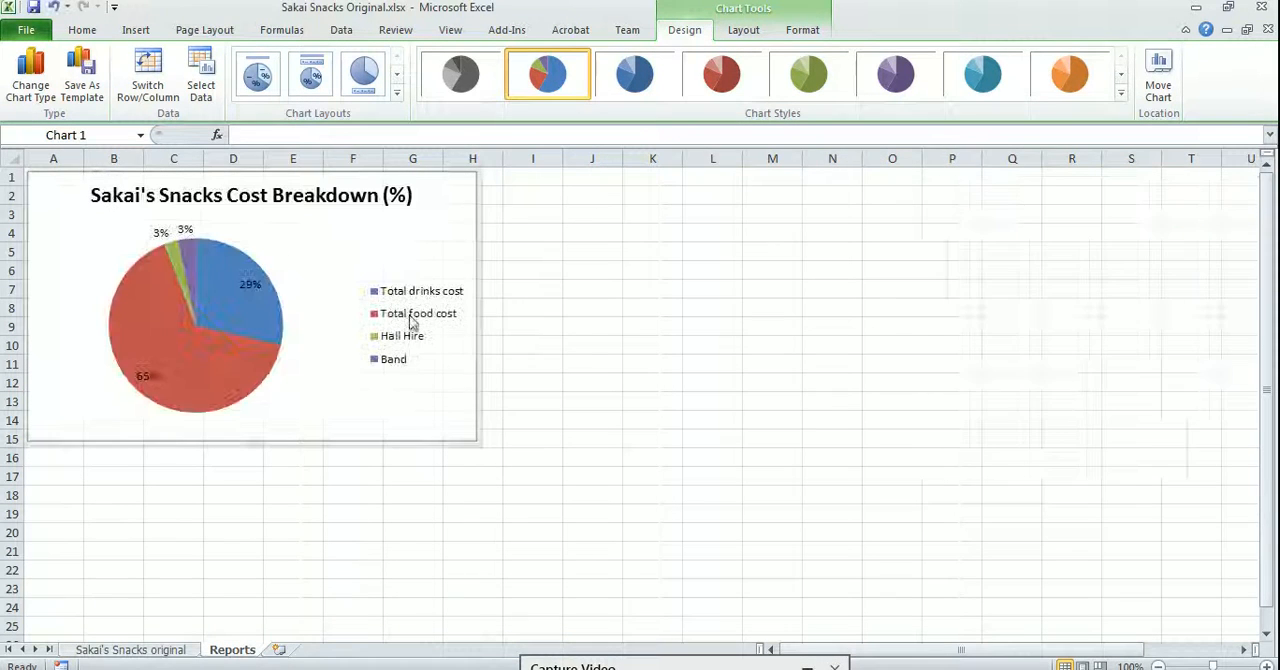
# Move the dollar stacked column chart from the original sheet to the Reports sheet and place it level with the pie chart, starting in column M
pyautogui.click(135, 643)
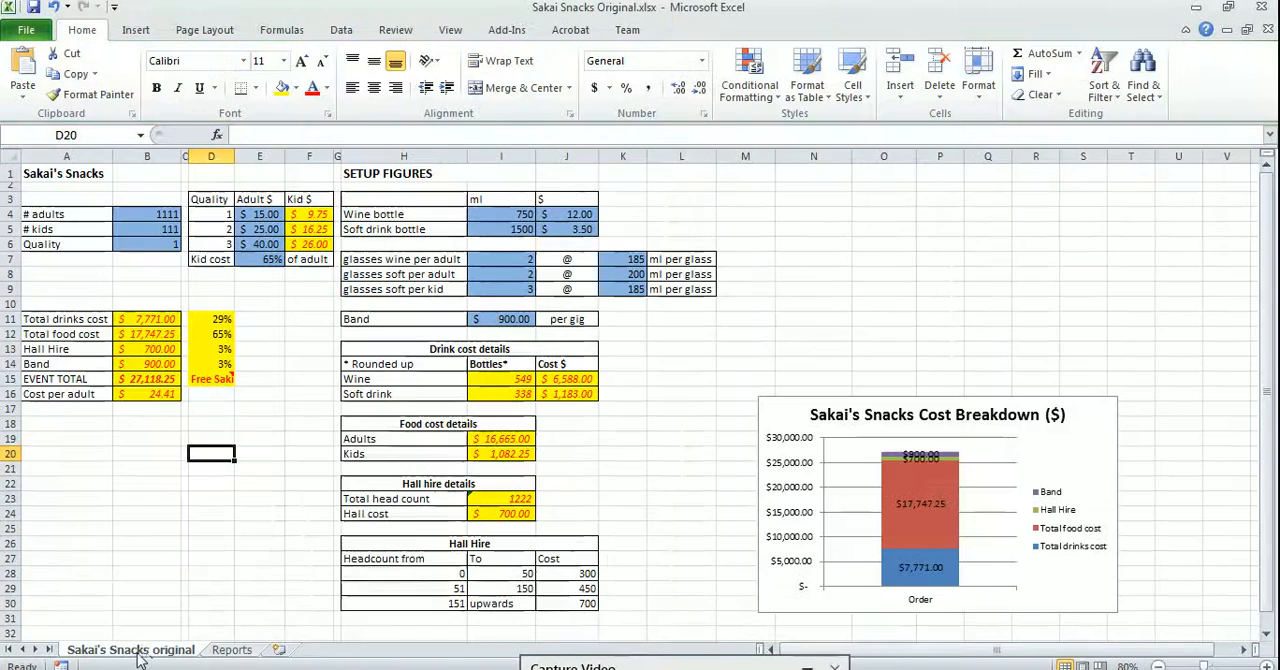
pyautogui.click(1086, 393)
pyautogui.click(1158, 75)
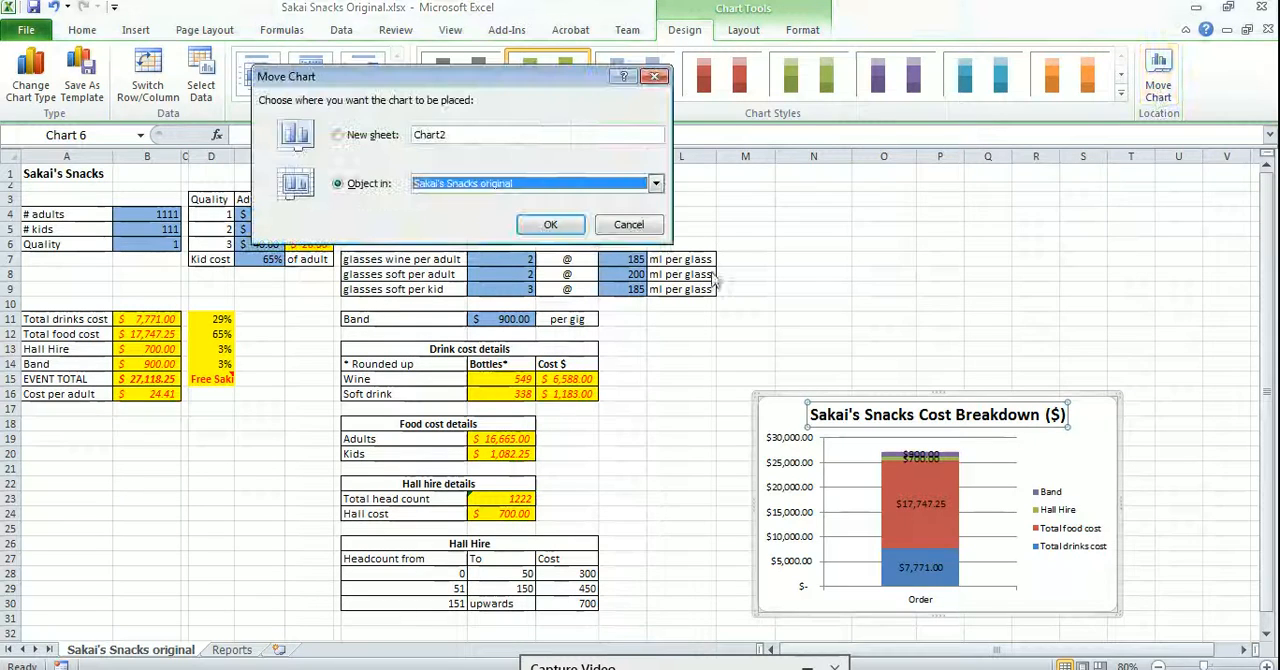
pyautogui.click(505, 184)
pyautogui.click(470, 212)
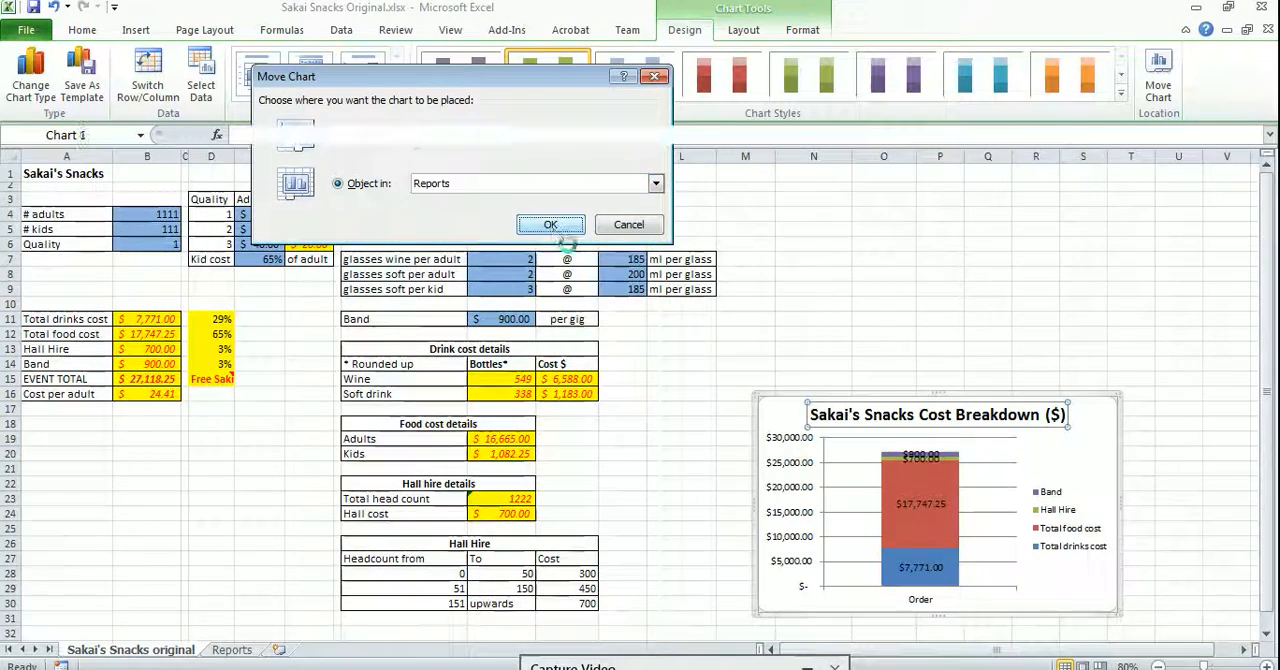
pyautogui.click(552, 223)
pyautogui.moveTo(1022, 463); pyautogui.dragTo(895, 160)
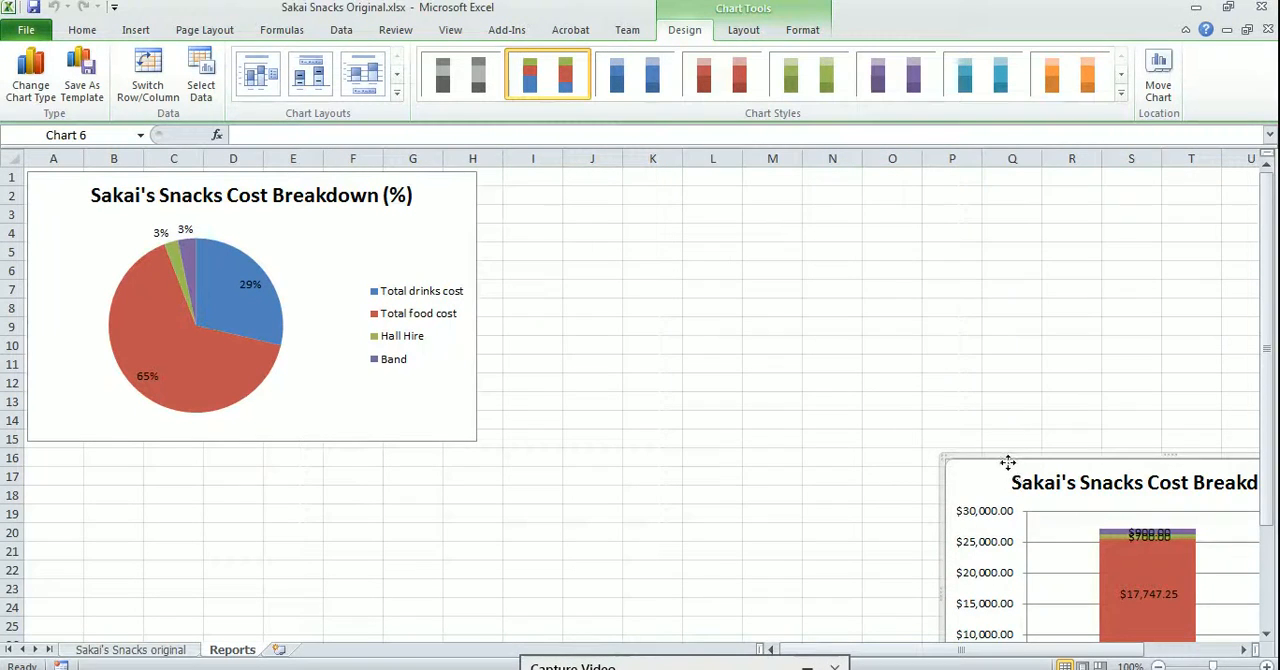
pyautogui.moveTo(1007, 462); pyautogui.dragTo(847, 178)
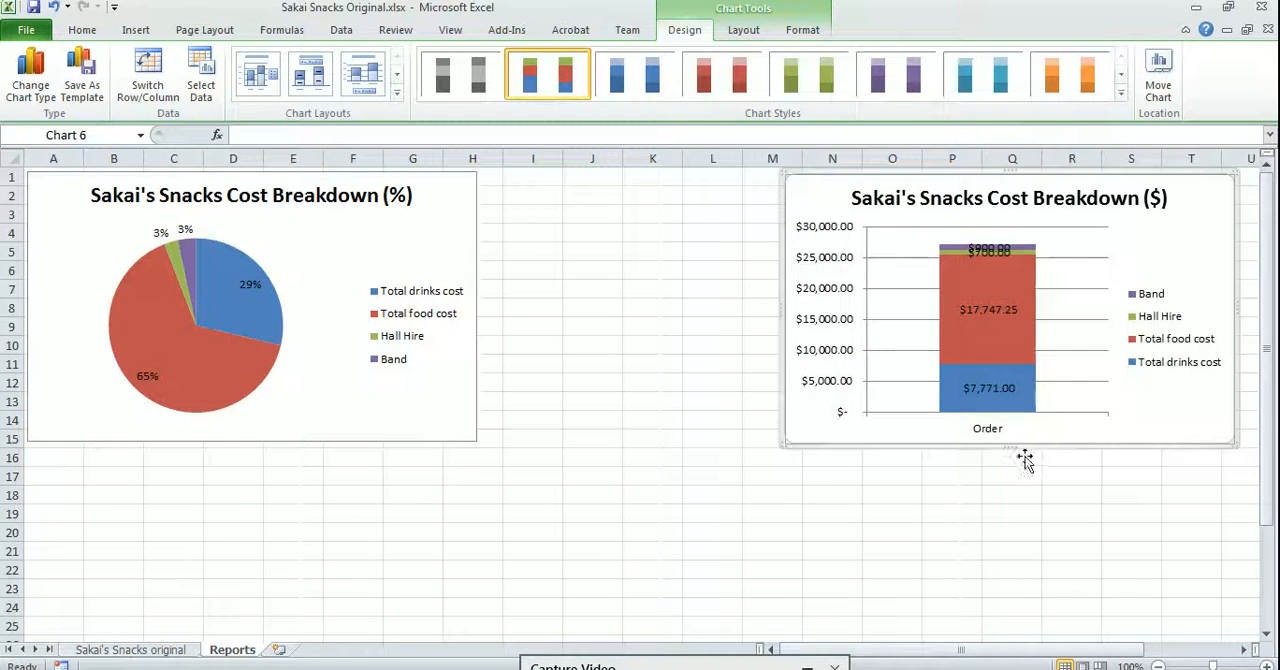
# Stretch the stacked column chart downward to about row 26, keeping its upper edge in row 1
pyautogui.moveTo(1012, 457); pyautogui.dragTo(1043, 632)
pyautogui.moveTo(1270, 404); pyautogui.dragTo(1268, 396)
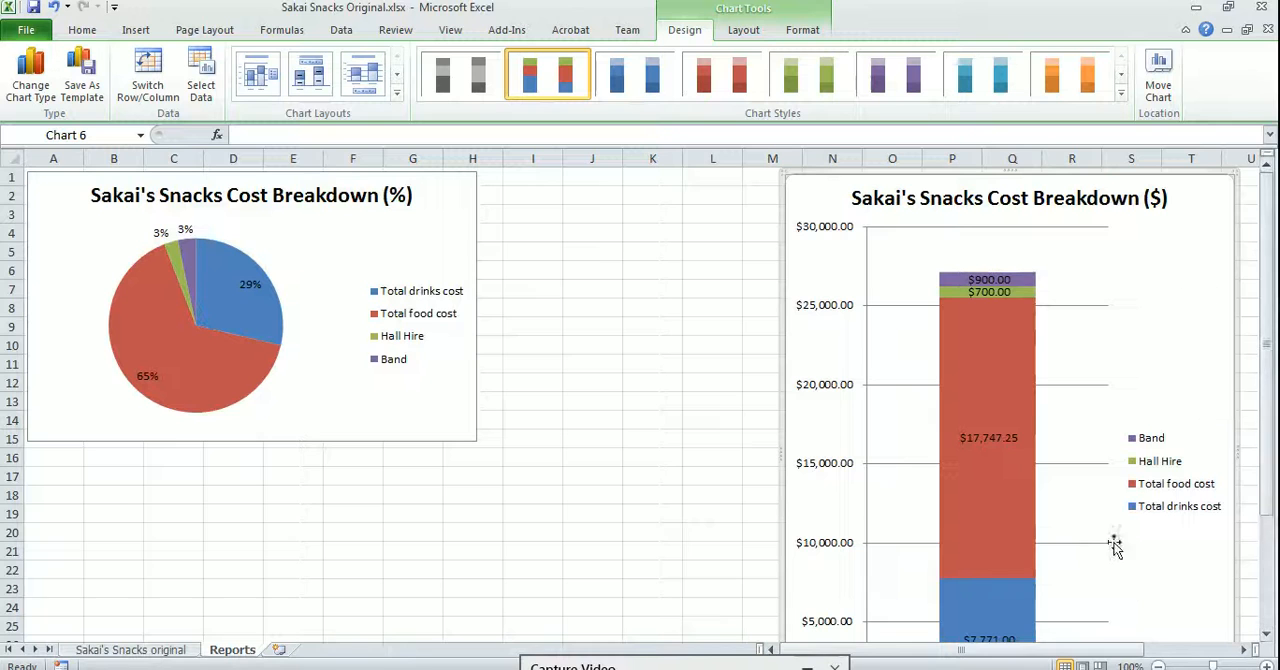
pyautogui.moveTo(1265, 465); pyautogui.dragTo(1266, 478)
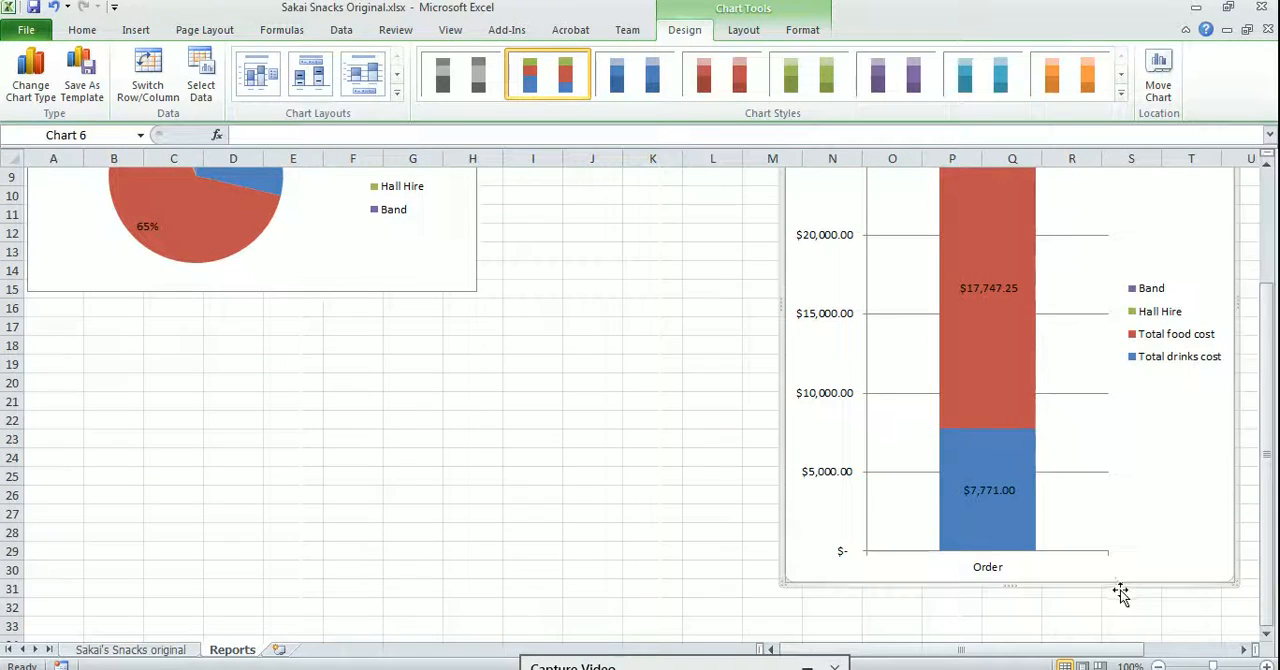
pyautogui.moveTo(1030, 585); pyautogui.dragTo(1028, 500)
pyautogui.moveTo(1268, 443); pyautogui.dragTo(1272, 432)
pyautogui.moveTo(1268, 364); pyautogui.dragTo(1268, 348)
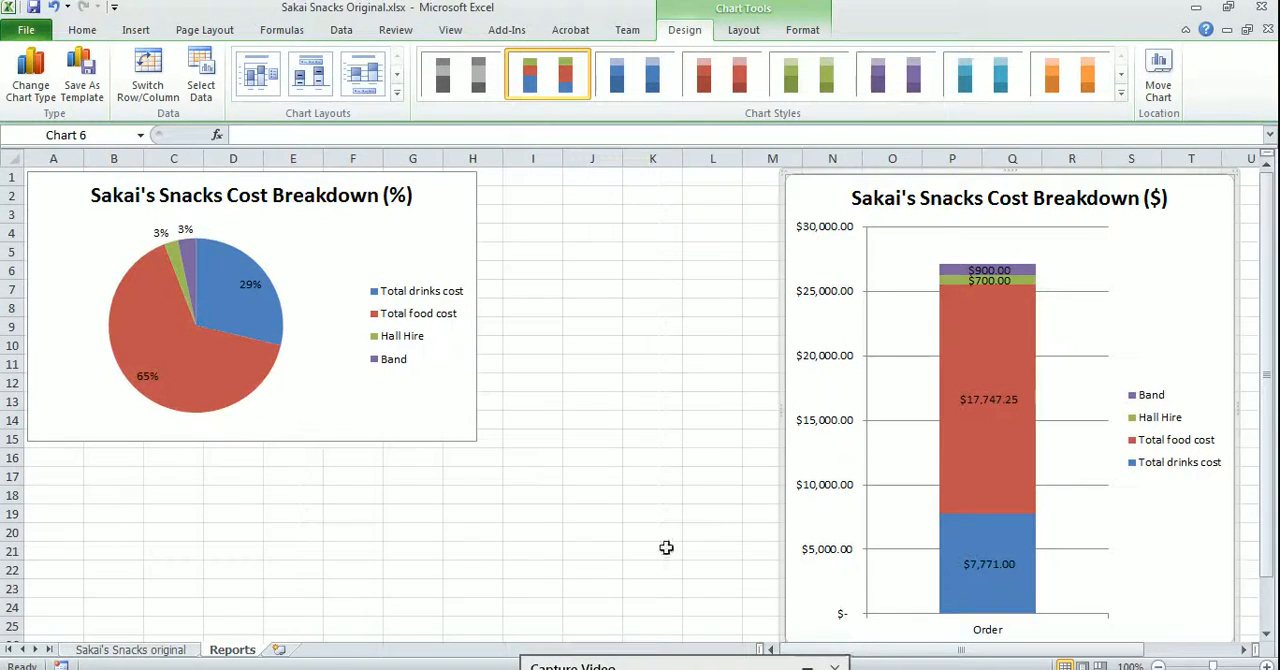
# Enlarge the pie chart from its lower-right corner so it spans columns A to L and extends past row 25
pyautogui.click(448, 424)
pyautogui.moveTo(478, 441); pyautogui.dragTo(762, 516)
pyautogui.scroll(3, 793, 585)
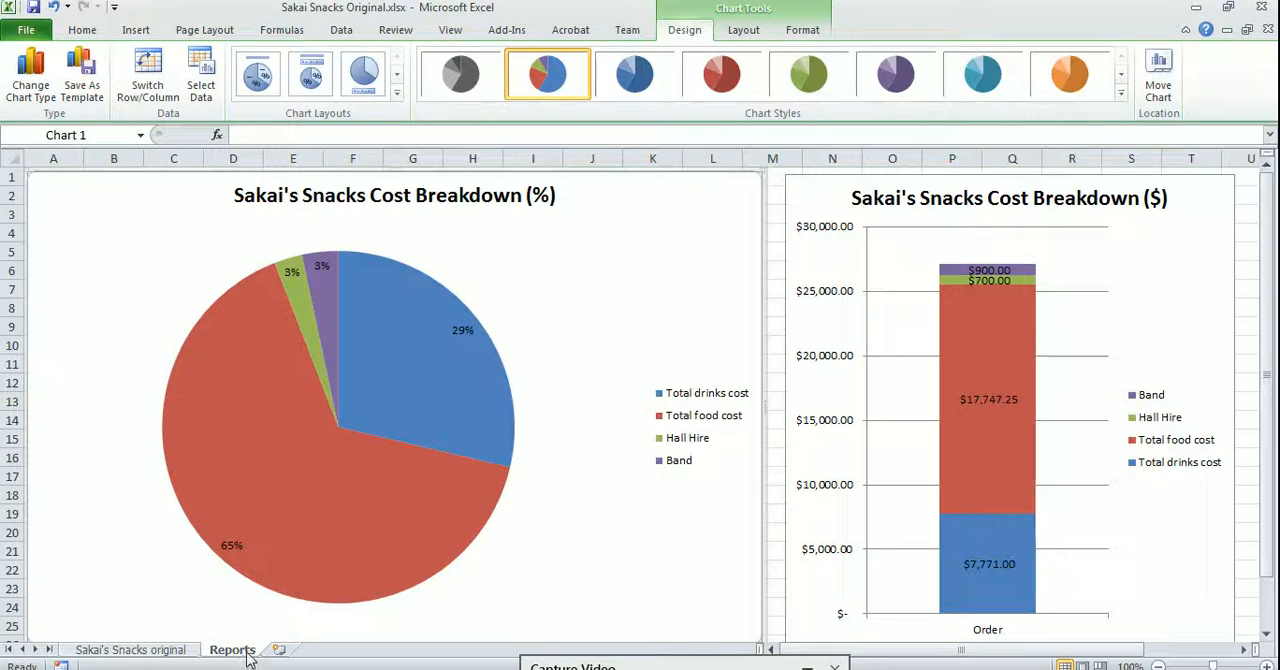
# Place the stacked column chart directly beside the enlarged pie chart and return to the Sakai's Snacks original sheet
pyautogui.click(779, 390)
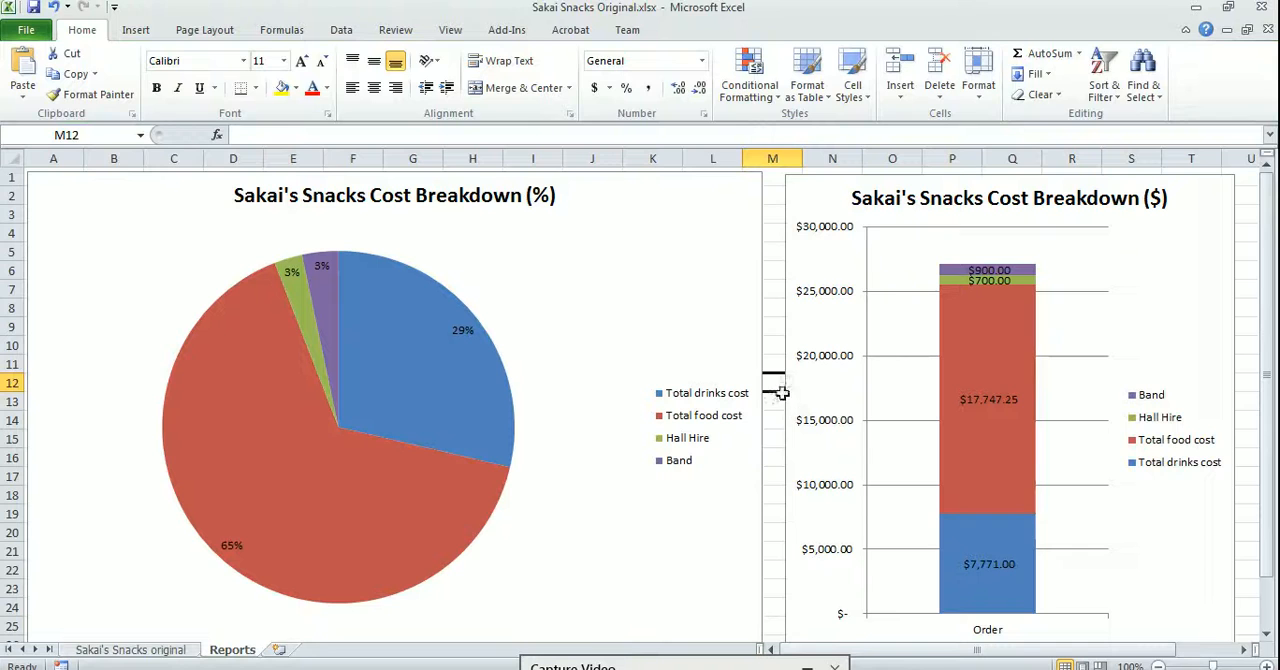
pyautogui.moveTo(820, 199); pyautogui.dragTo(796, 181)
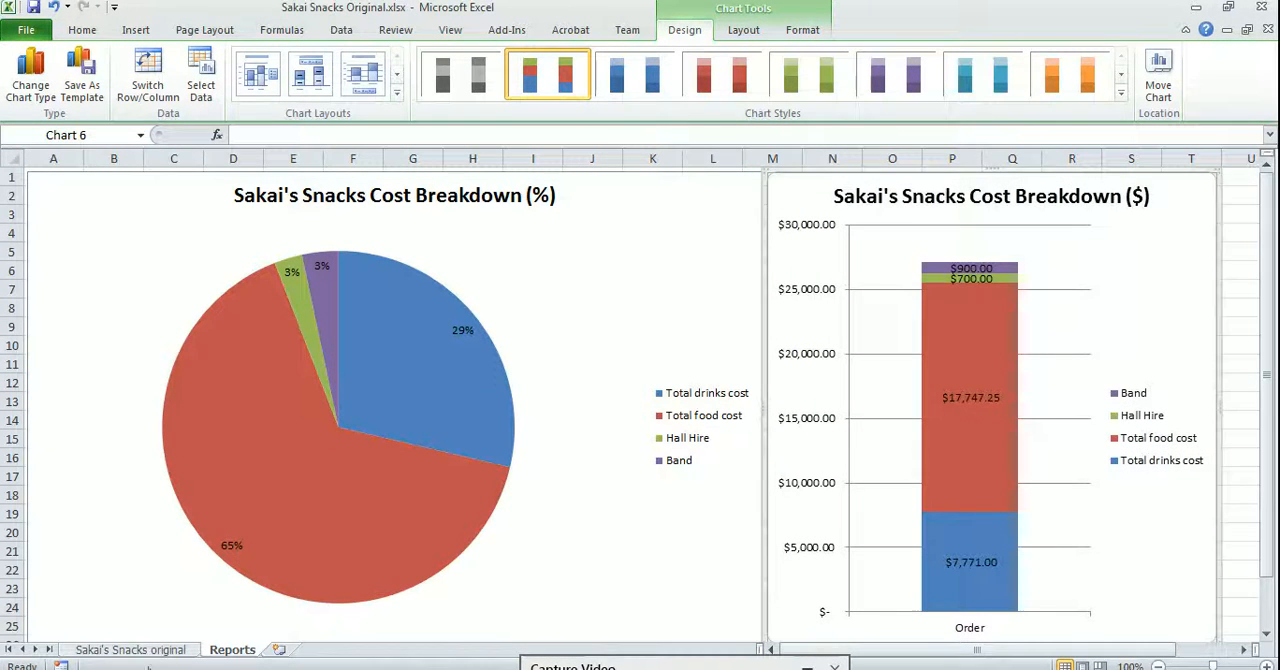
pyautogui.click(133, 651)
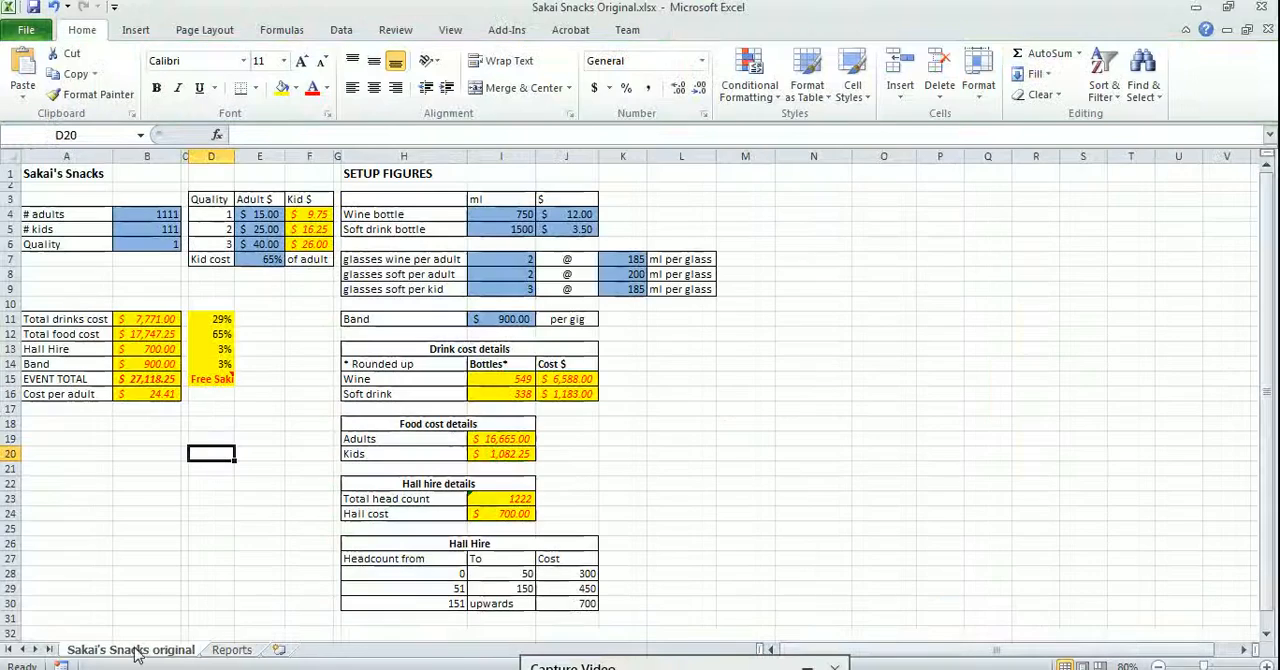